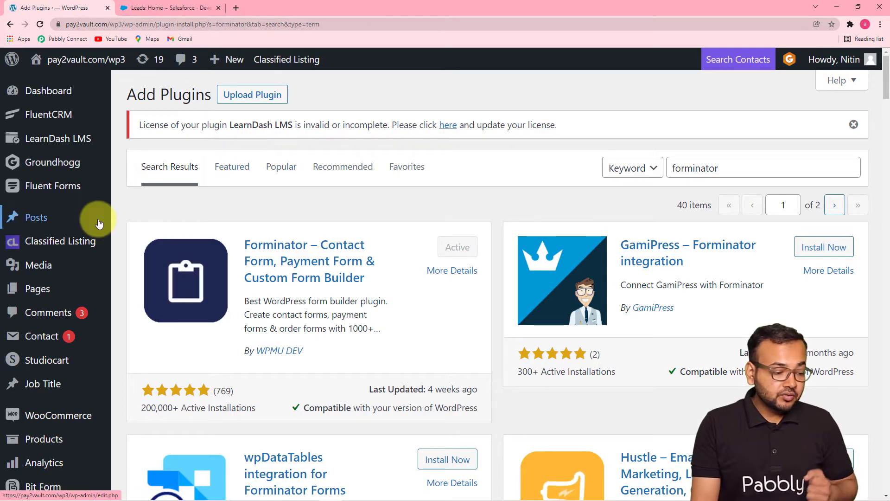
Open the WordPress page for adding new plugins.
mouse_move(86, 232)
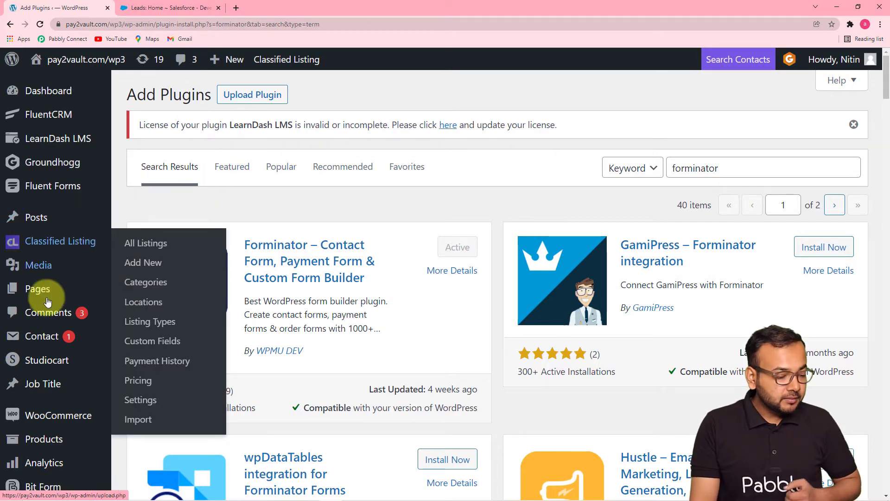
scroll(40, 325, down, 5)
mouse_move(44, 313)
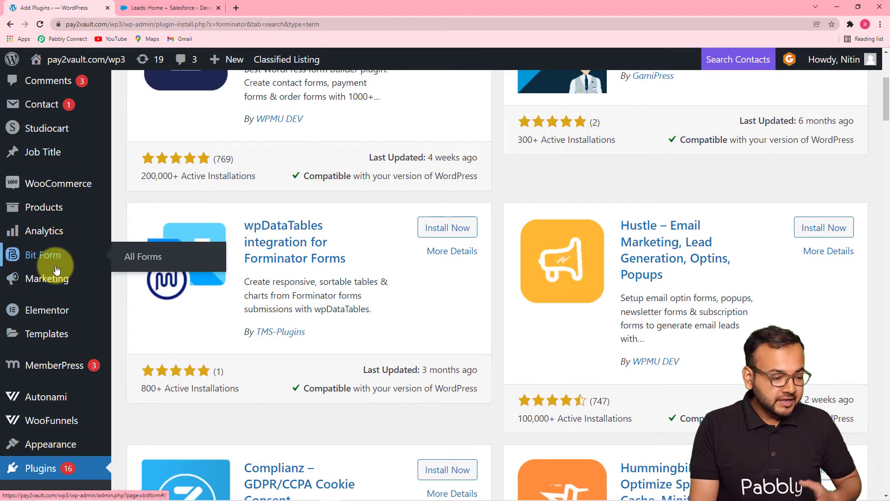
scroll(58, 285, down, 4)
scroll(59, 289, down, 3)
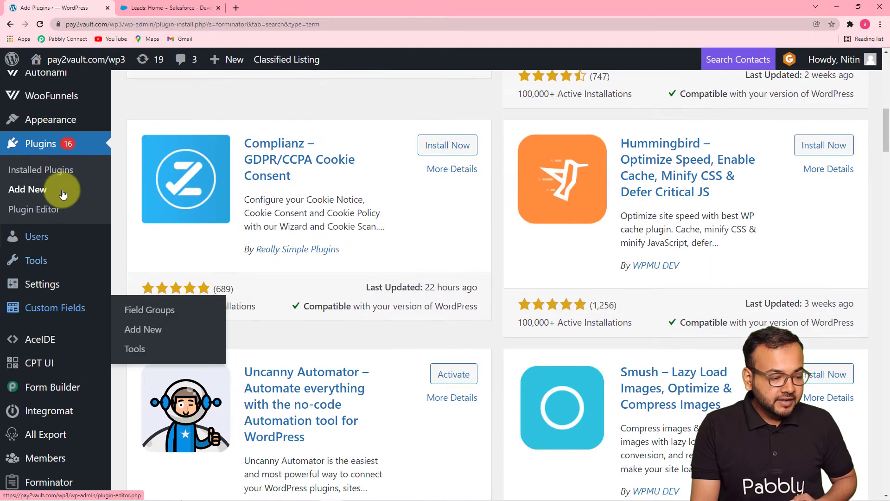
click(25, 193)
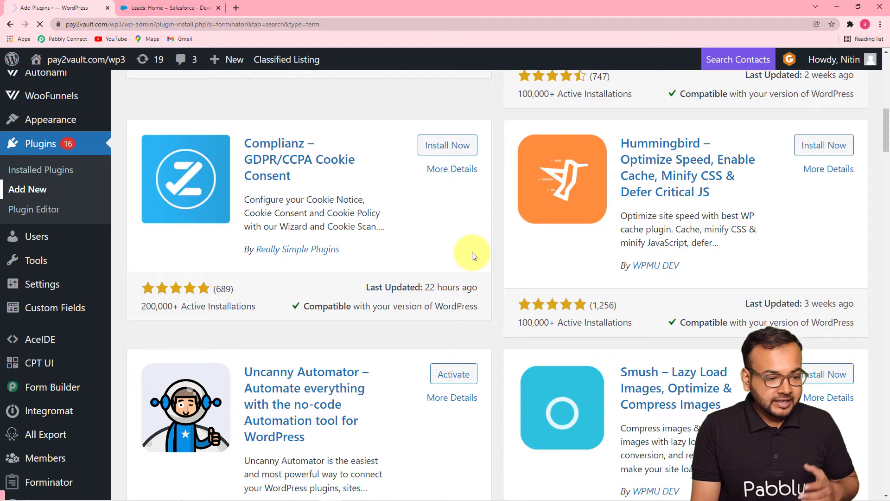
Search the plugin directory for forminator.
scroll(472, 256, up, 1)
scroll(472, 253, up, 1)
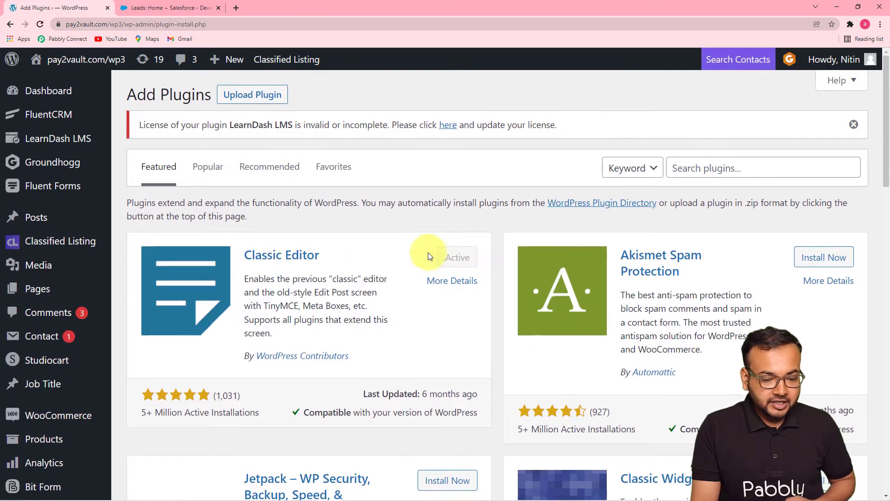
click(750, 170)
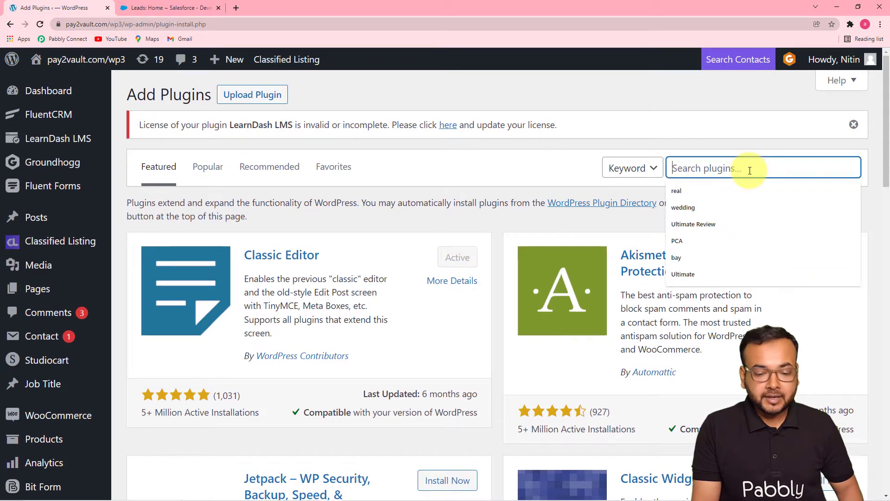
text(fo)
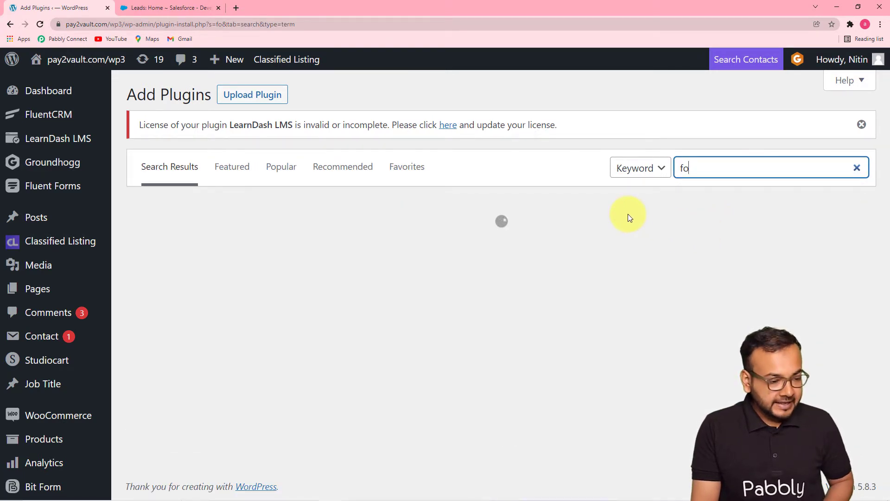
scroll(422, 203, down, 2)
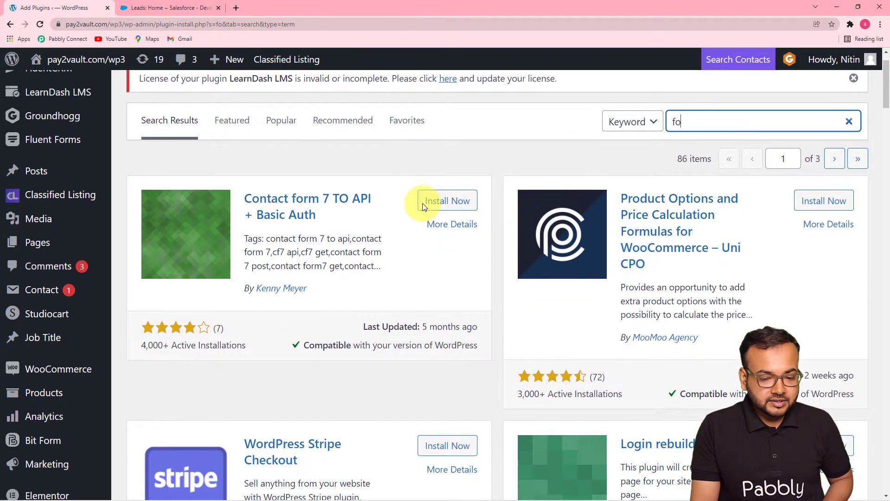
scroll(580, 200, down, 2)
scroll(758, 186, up, 5)
click(710, 169)
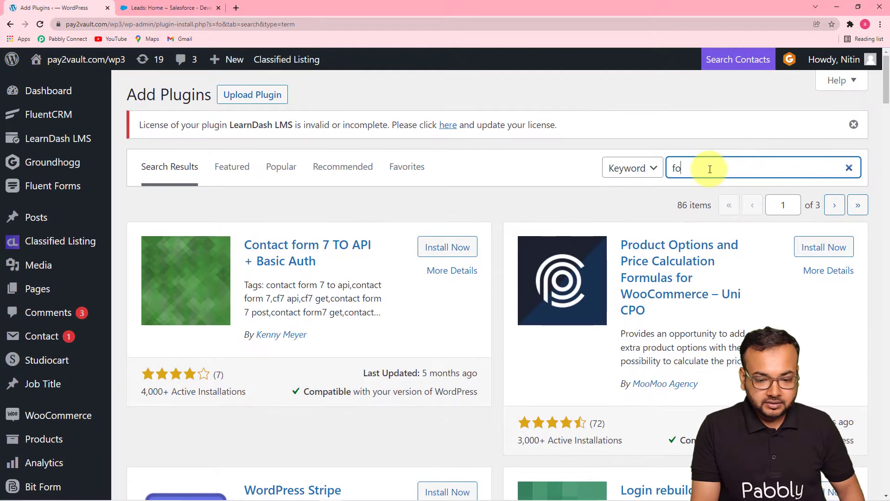
text(rminator)
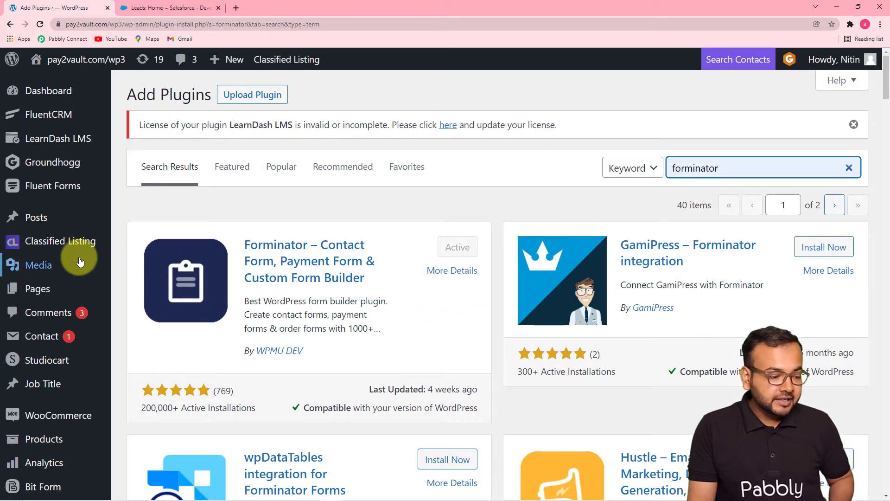
Open the dashboard of the Forminator plugin.
mouse_move(72, 272)
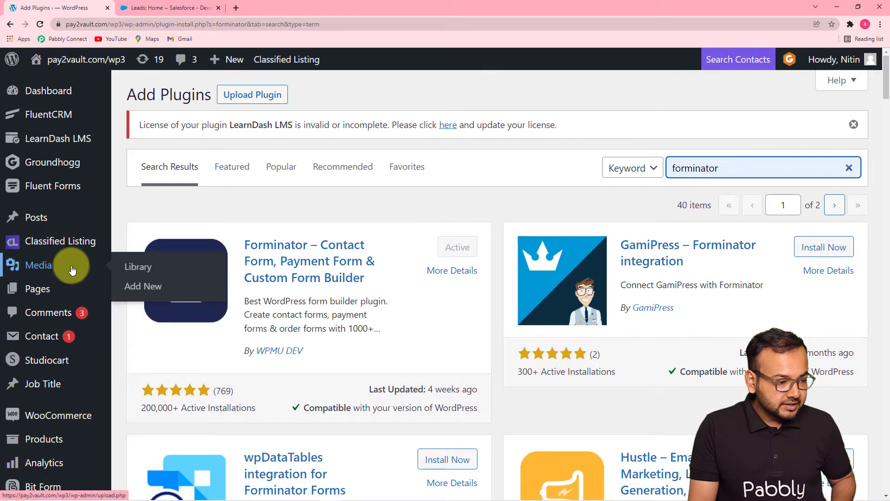
scroll(55, 284, down, 3)
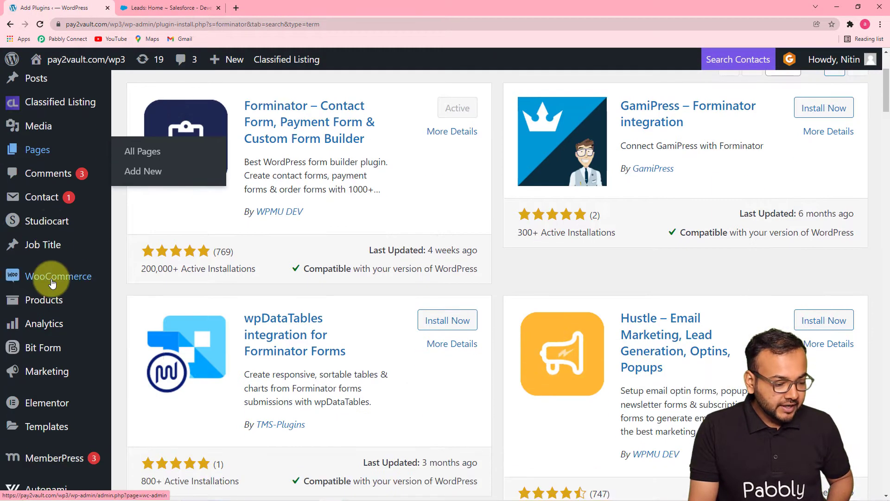
scroll(52, 284, down, 3)
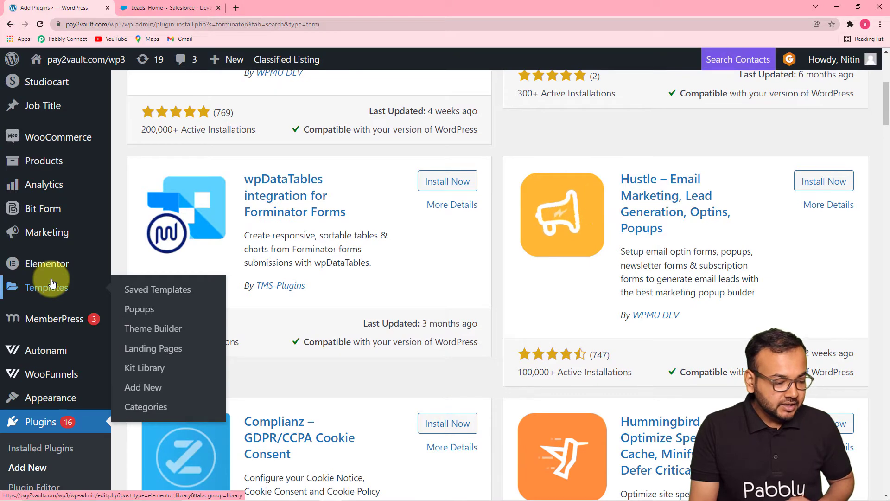
scroll(52, 283, down, 3)
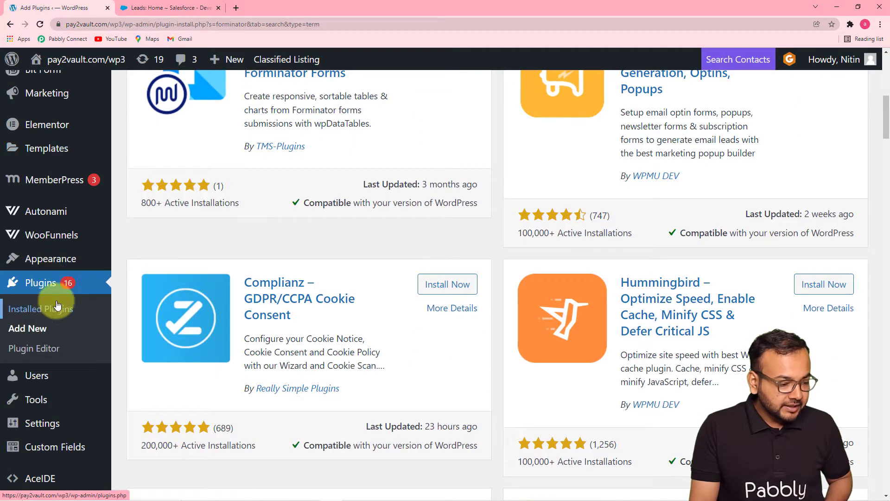
scroll(56, 302, down, 4)
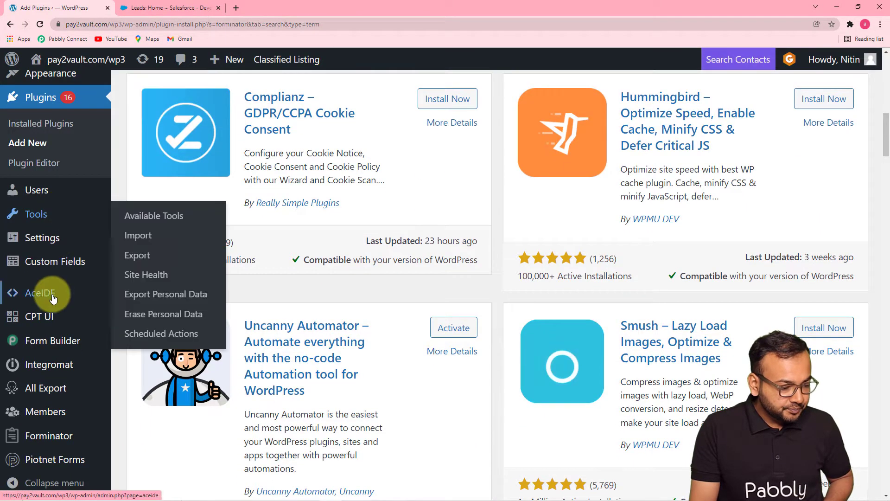
scroll(56, 307, down, 2)
mouse_move(35, 436)
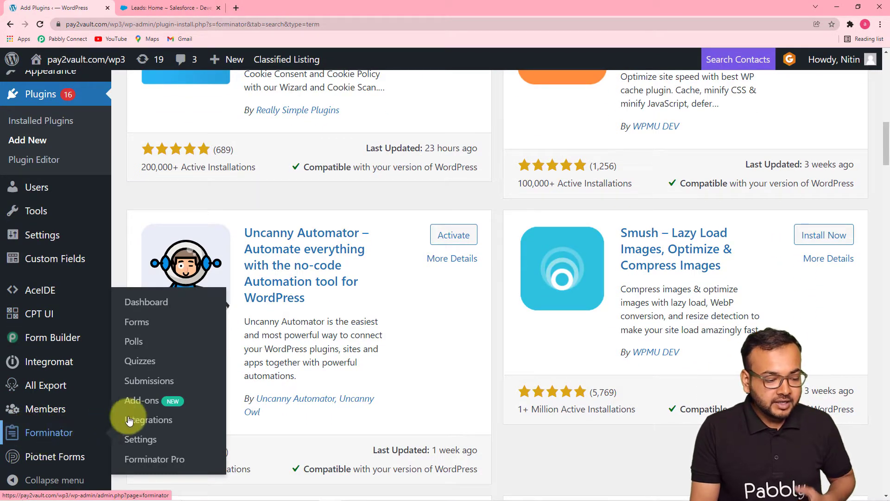
click(155, 308)
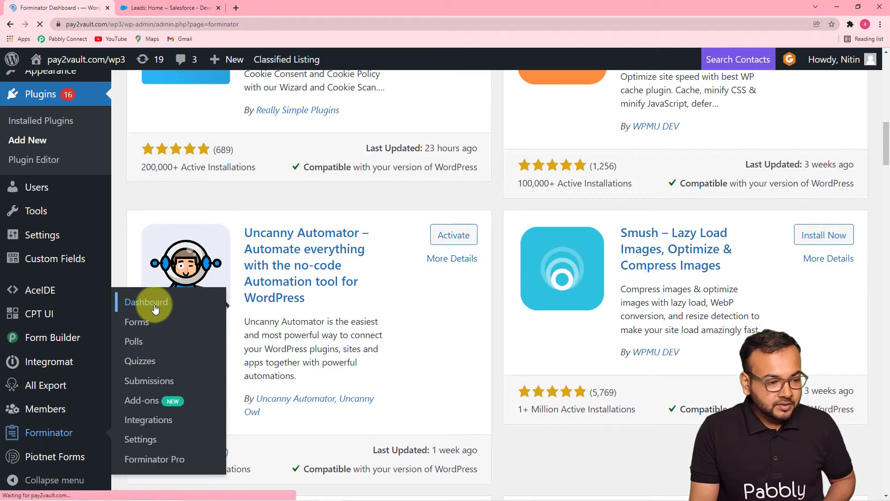
Open the Lead Form for editing from the dashboard's forms list and review its fields.
scroll(390, 295, down, 1)
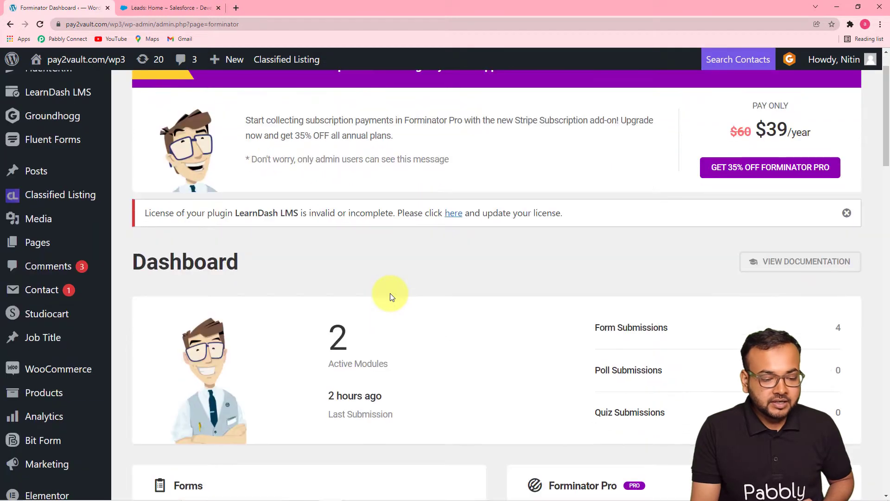
scroll(381, 296, down, 8)
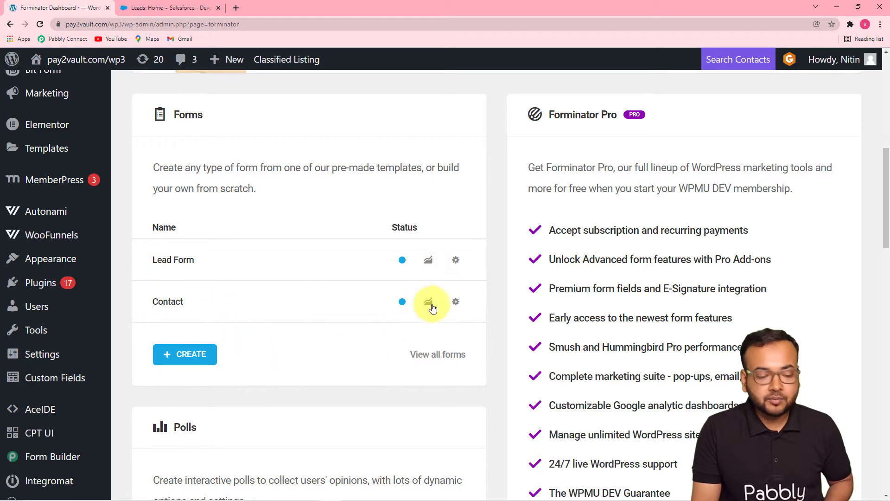
click(456, 264)
click(388, 299)
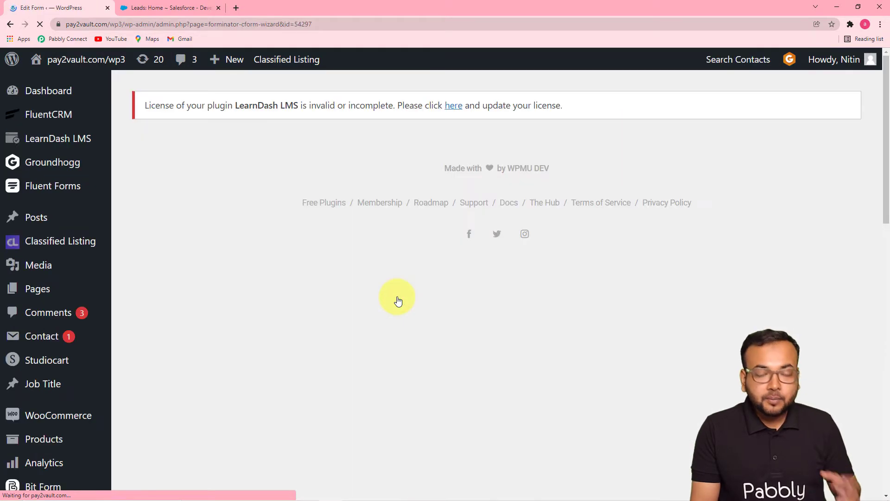
scroll(414, 269, down, 4)
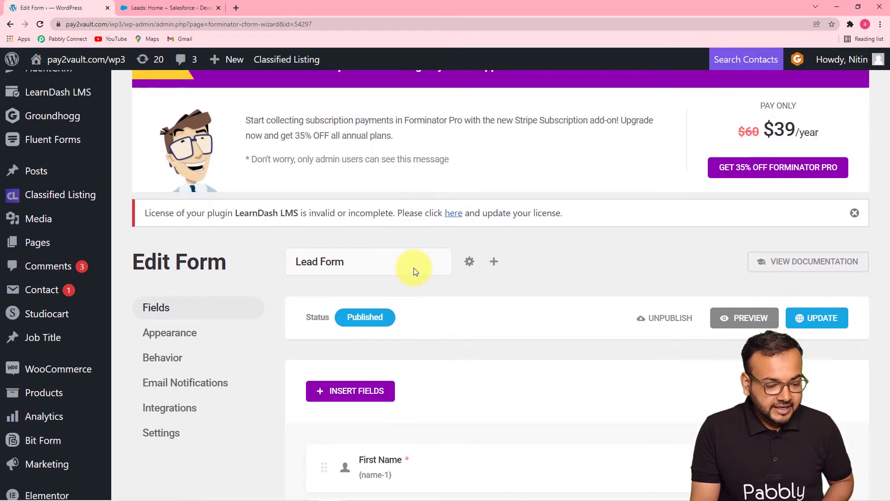
scroll(459, 304, down, 5)
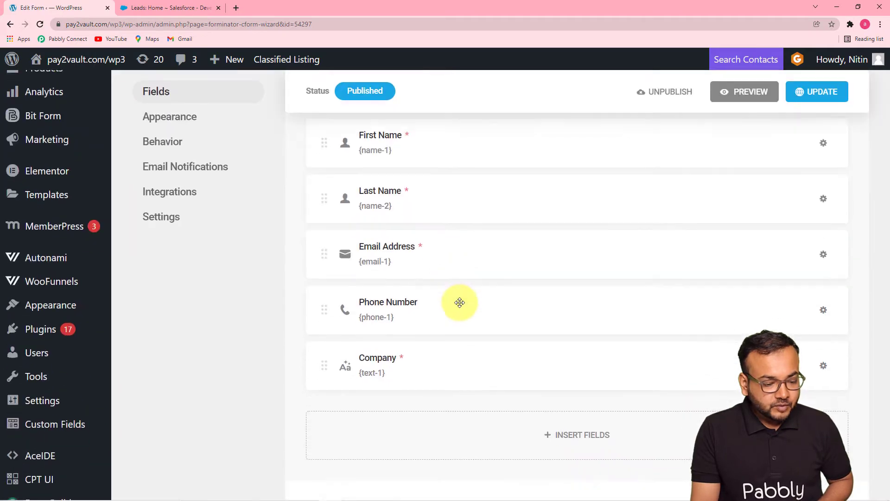
scroll(424, 299, up, 4)
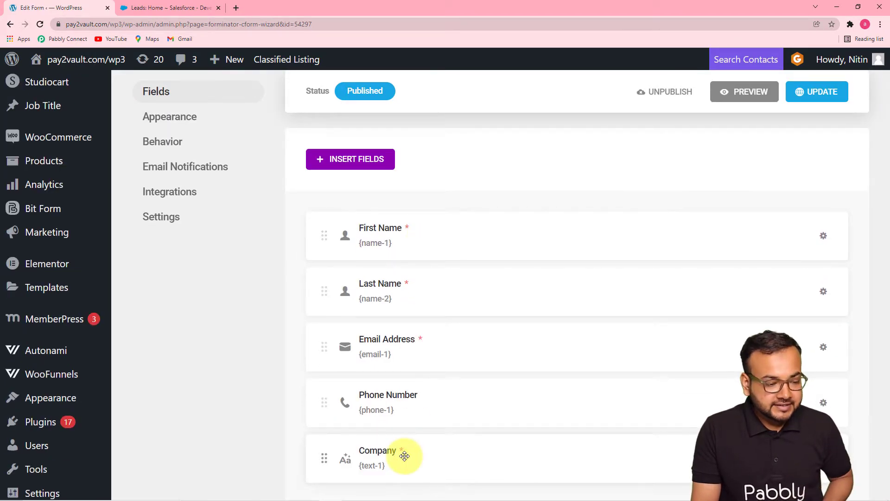
scroll(589, 253, up, 1)
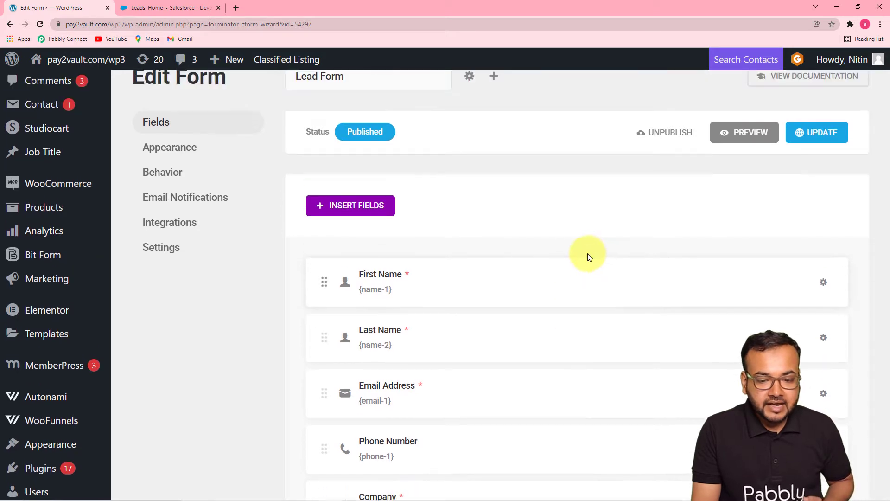
scroll(588, 222, up, 5)
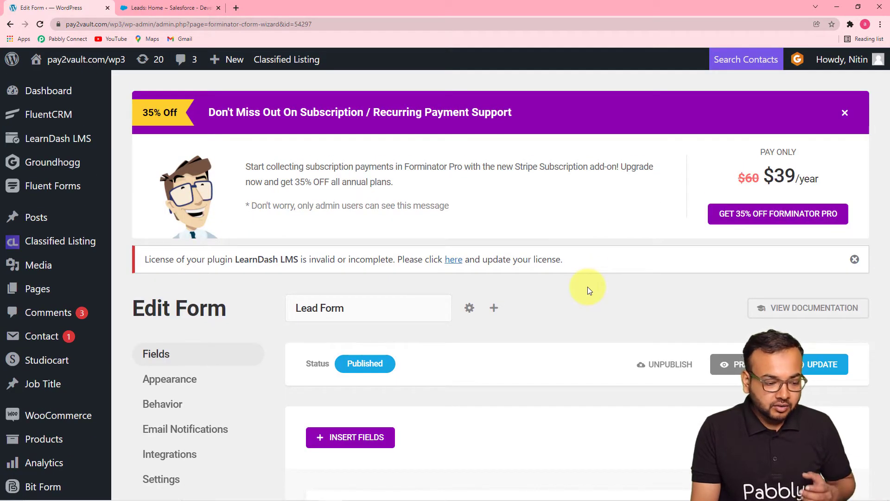
Search the site's pages for subscribe and open the Subscribe to our Newsletter page for editing.
scroll(588, 289, down, 4)
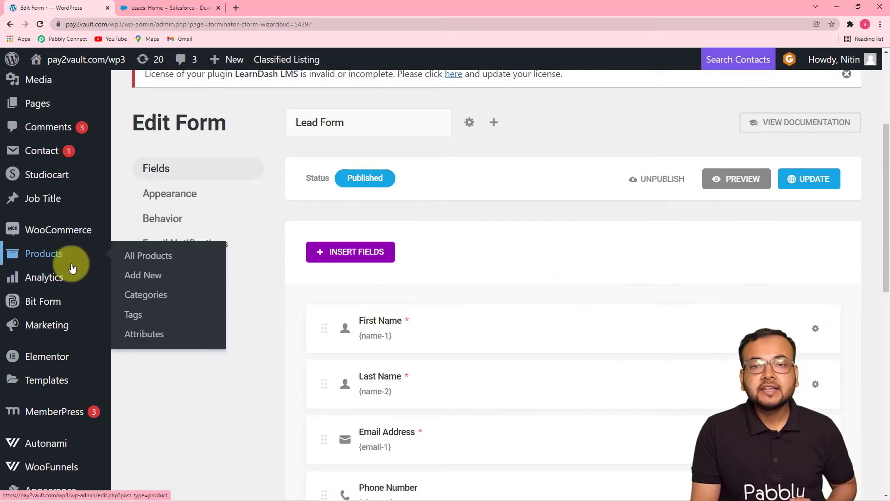
mouse_move(51, 101)
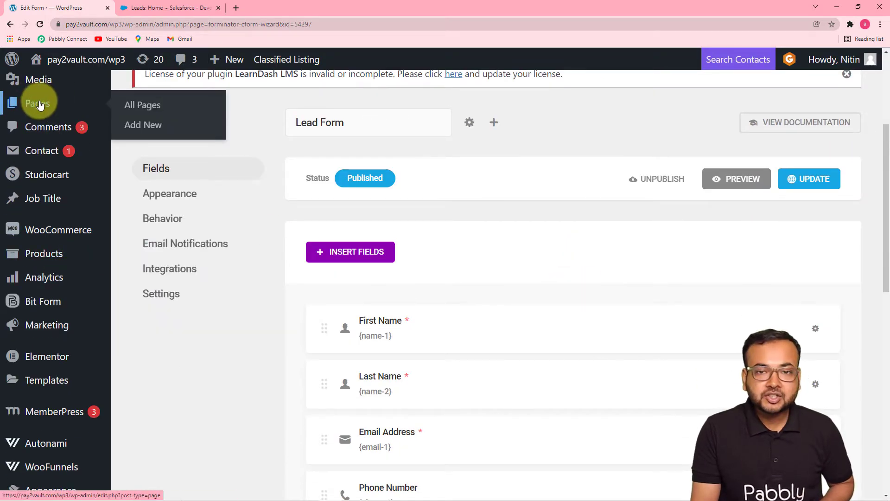
click(138, 114)
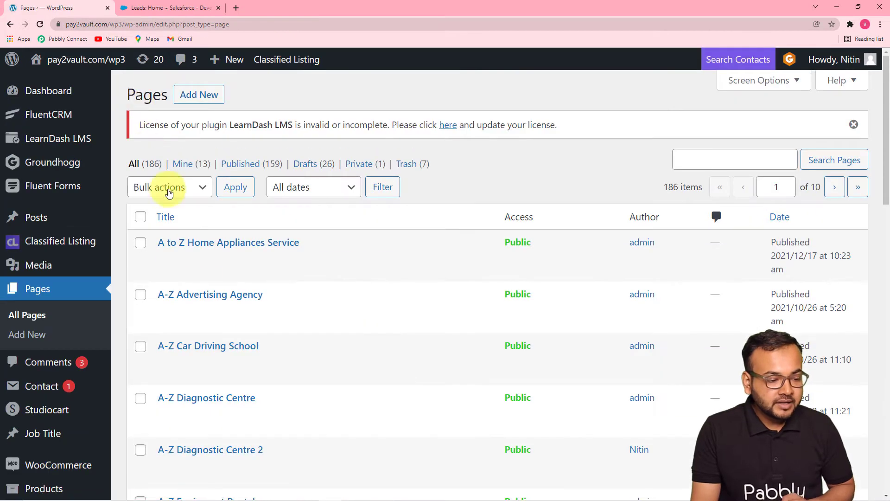
click(747, 164)
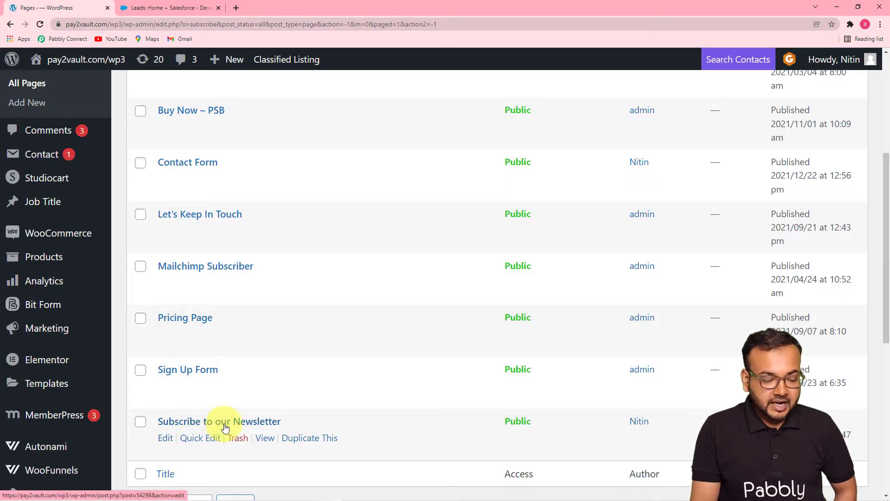
click(225, 423)
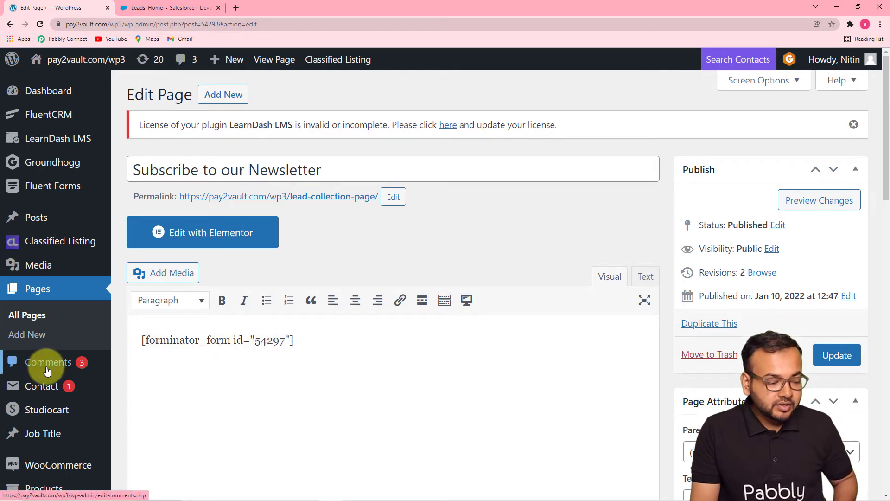
Open the site's navigation menu editor and look through the most recent pages available as menu items.
scroll(47, 370, down, 5)
mouse_move(46, 369)
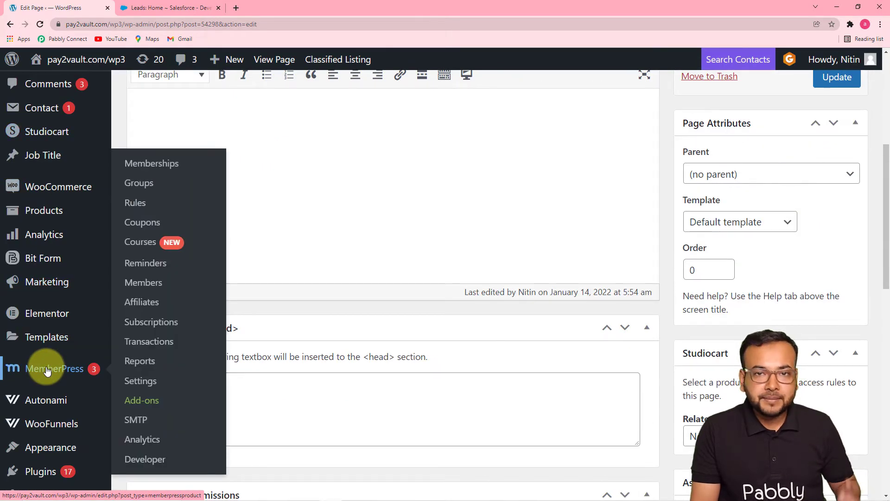
scroll(46, 367, down, 3)
scroll(47, 354, down, 4)
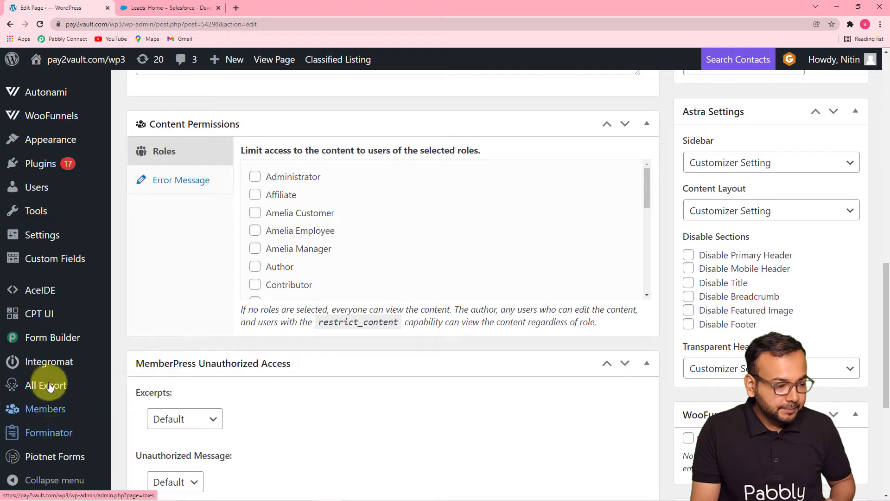
mouse_move(47, 146)
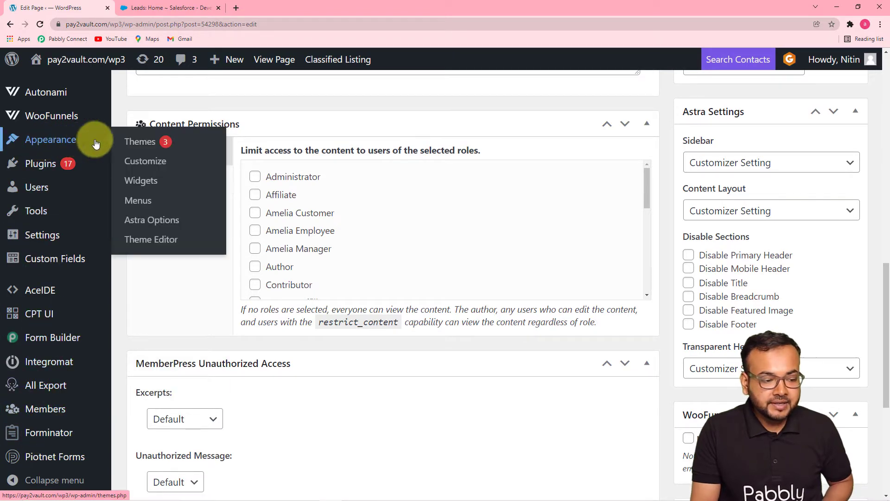
click(151, 204)
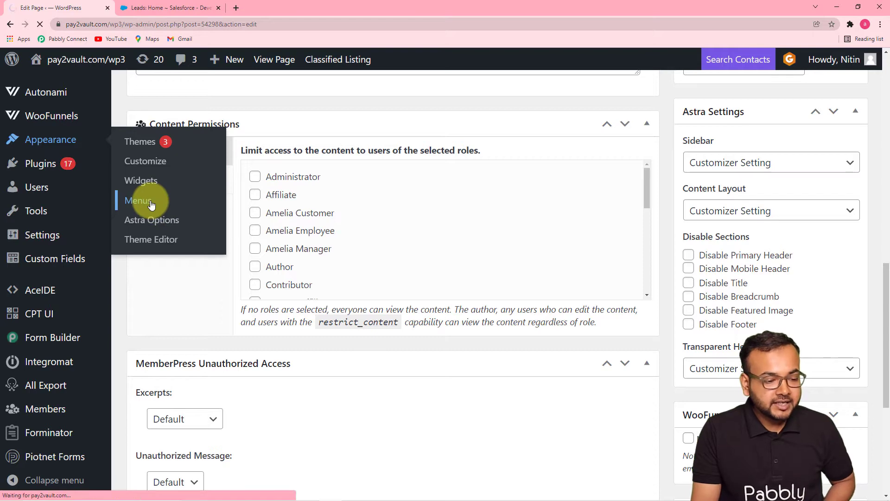
scroll(256, 452, down, 2)
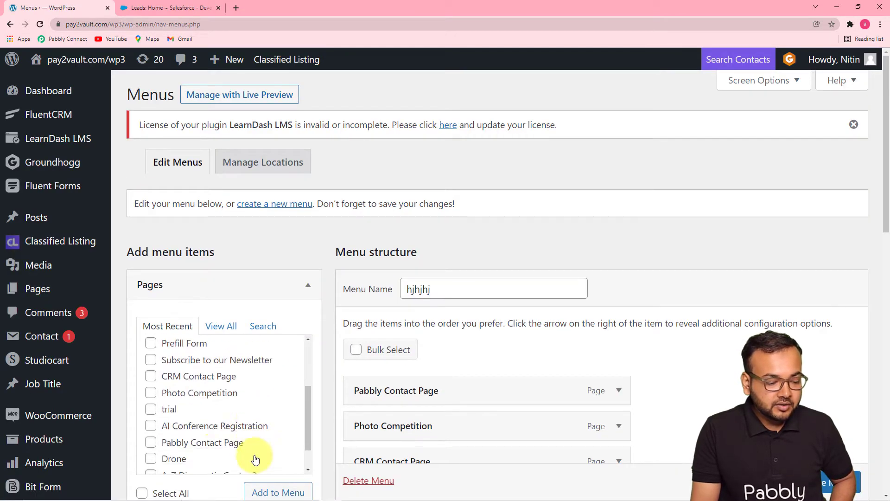
Select the Subscribe to our Newsletter page as a menu item and review the menu's structure and display settings.
scroll(188, 379, up, 1)
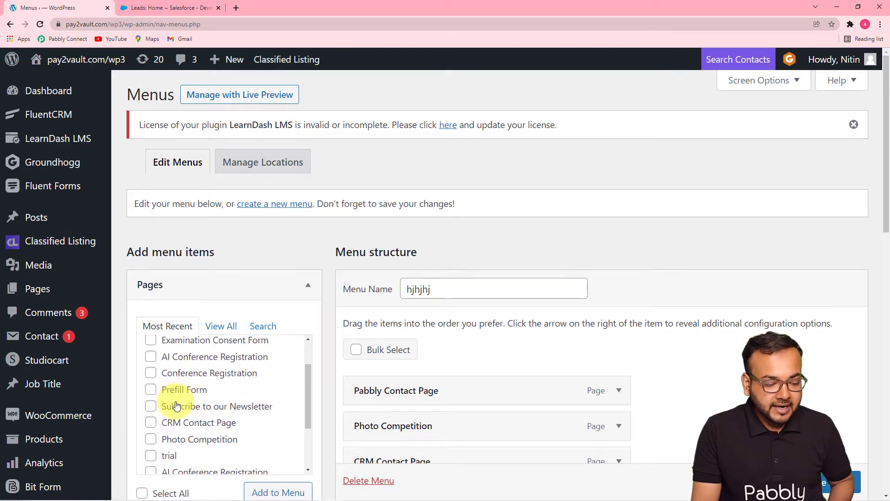
click(151, 407)
scroll(559, 361, down, 3)
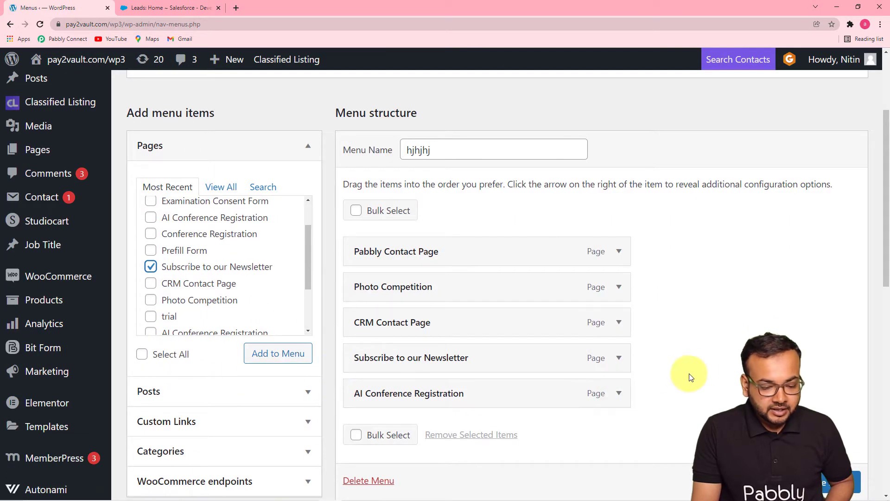
scroll(700, 368, down, 5)
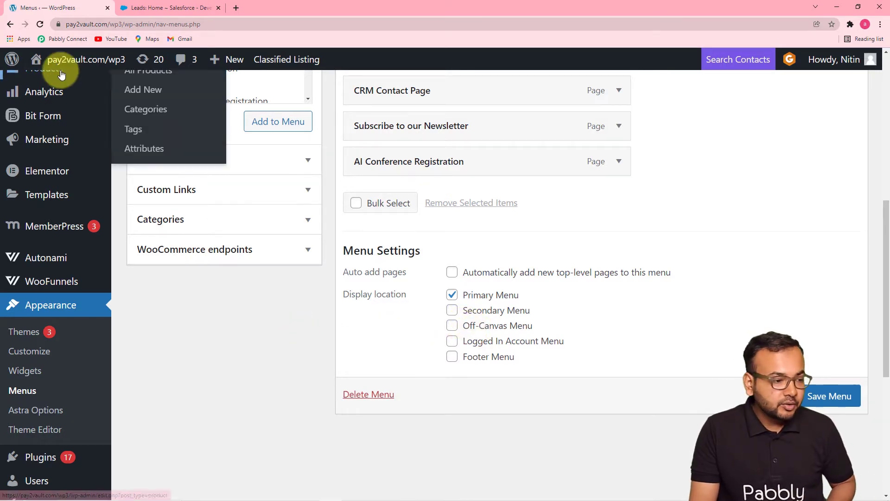
Visit the live site, open the Subscribe to our Newsletter page and review its lead form fields.
click(48, 84)
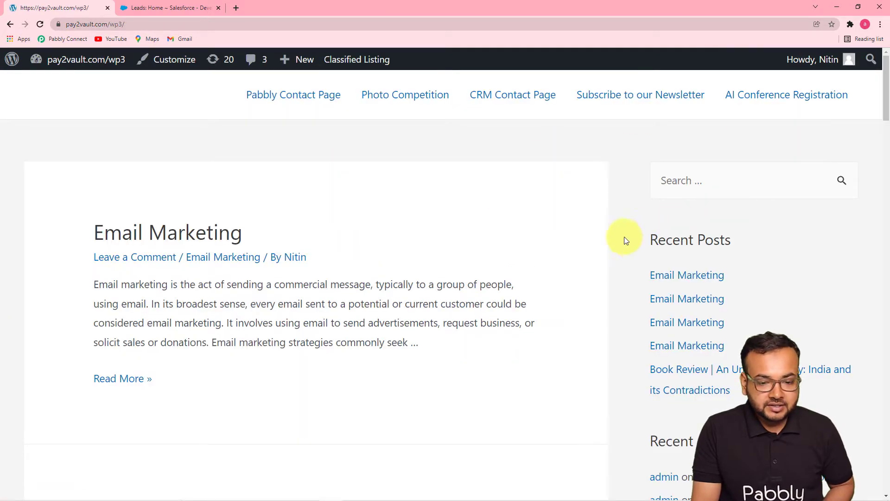
click(607, 96)
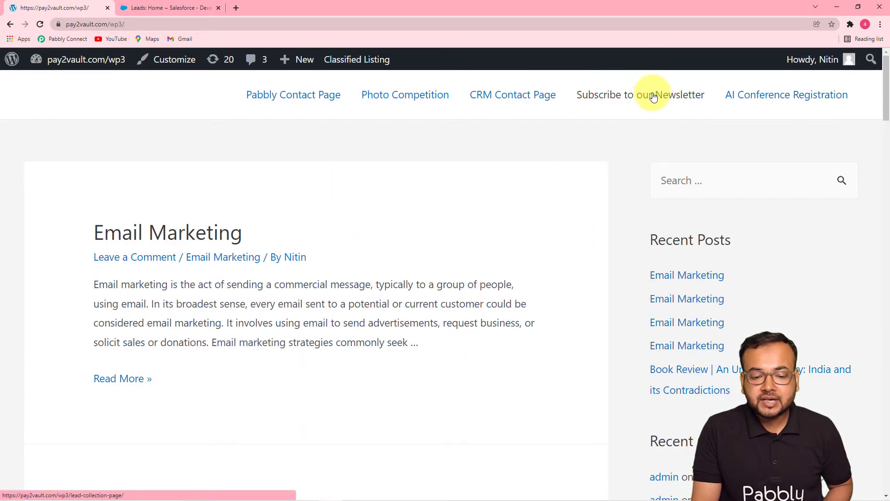
click(654, 96)
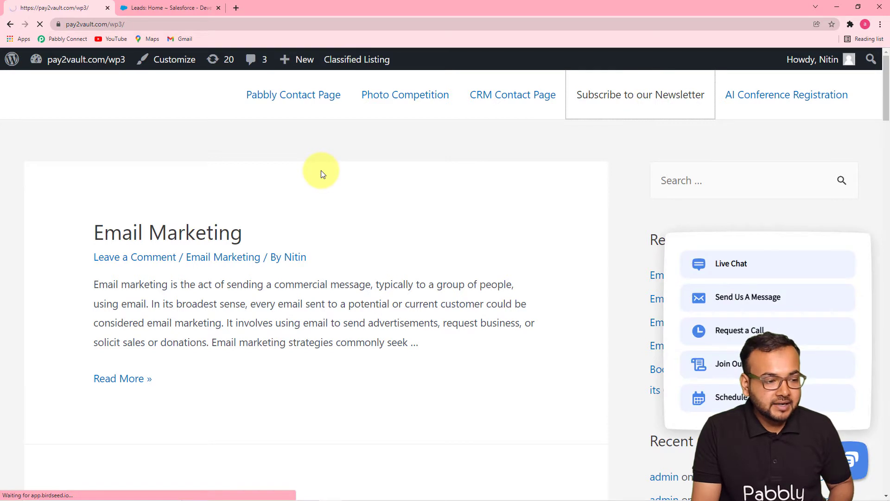
scroll(299, 210, down, 6)
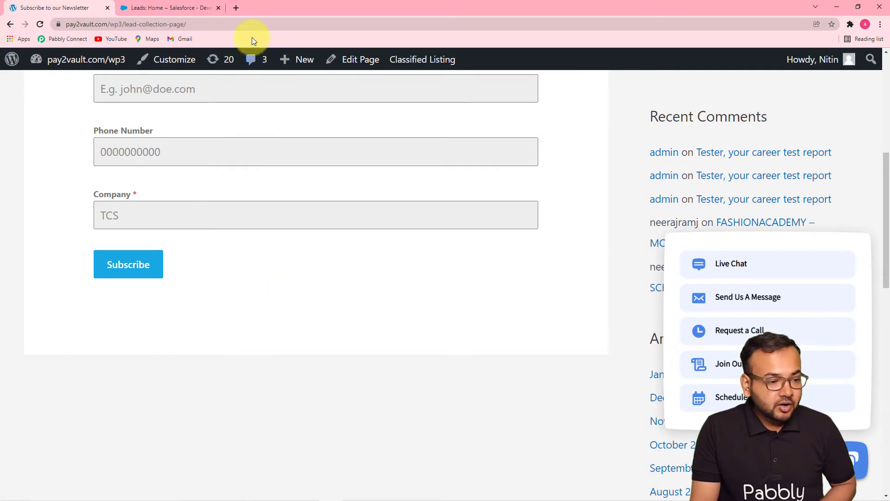
Open Pabbly Connect in a new browser tab and create a workflow named Forminator Form Leads to Salesforce Automation.
click(237, 7)
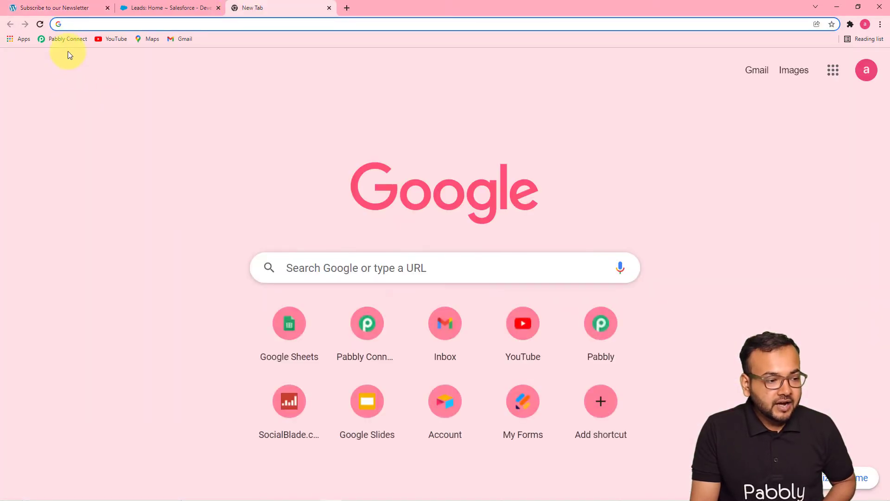
click(65, 38)
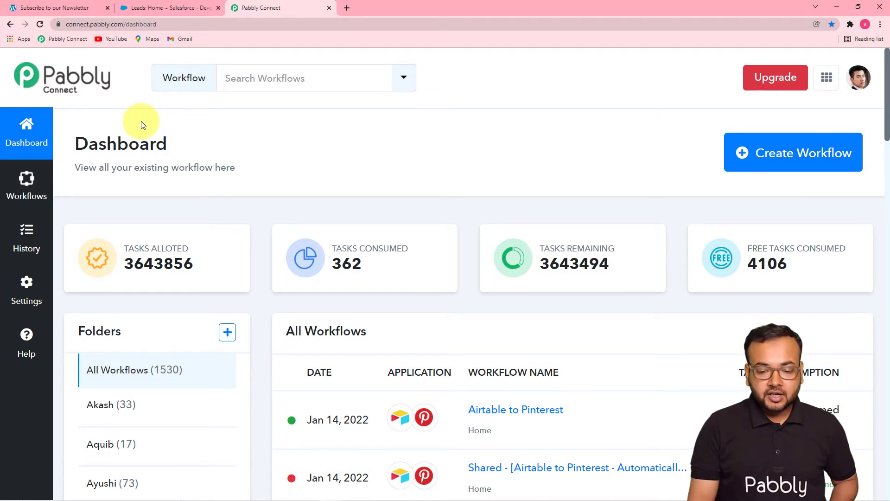
click(769, 157)
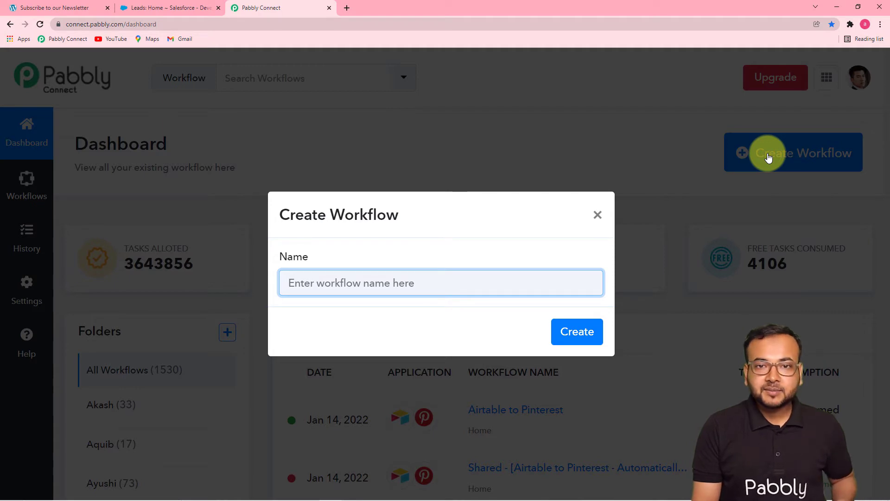
text(Forminator Form Leads to Salesforce Automation)
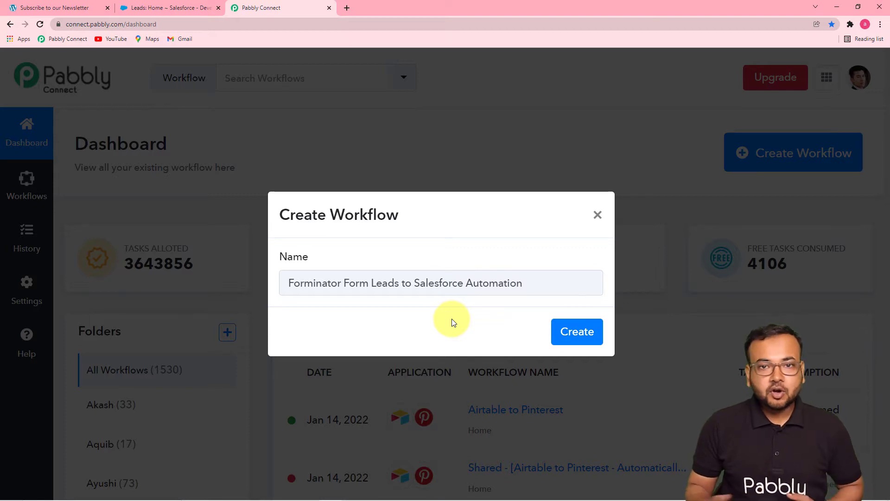
click(585, 334)
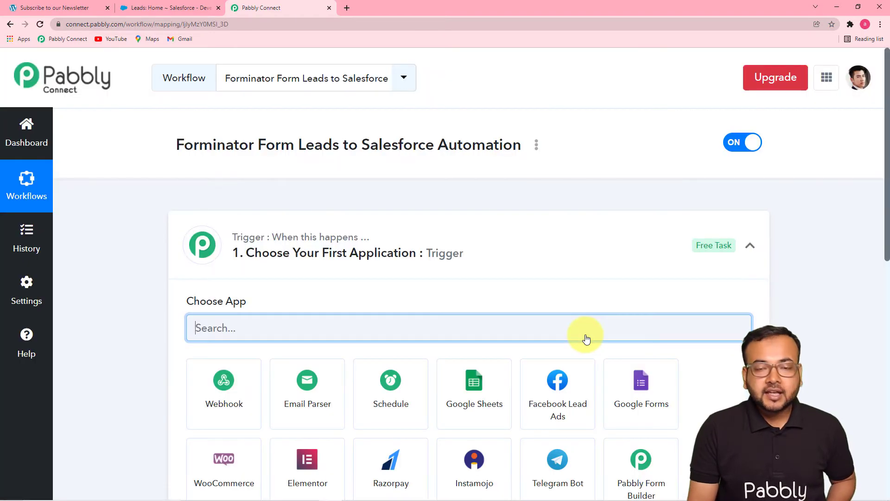
Choose Webhook as the workflow's trigger app and copy its webhook URL.
click(751, 245)
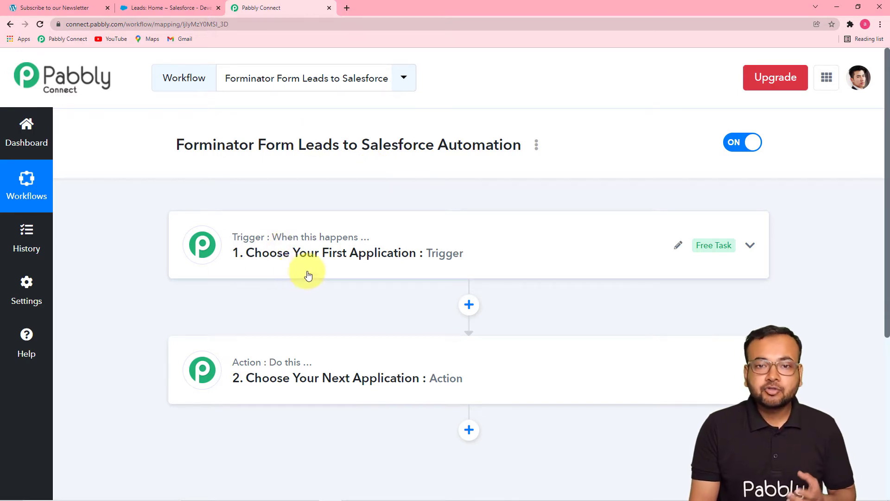
click(288, 264)
scroll(289, 264, down, 1)
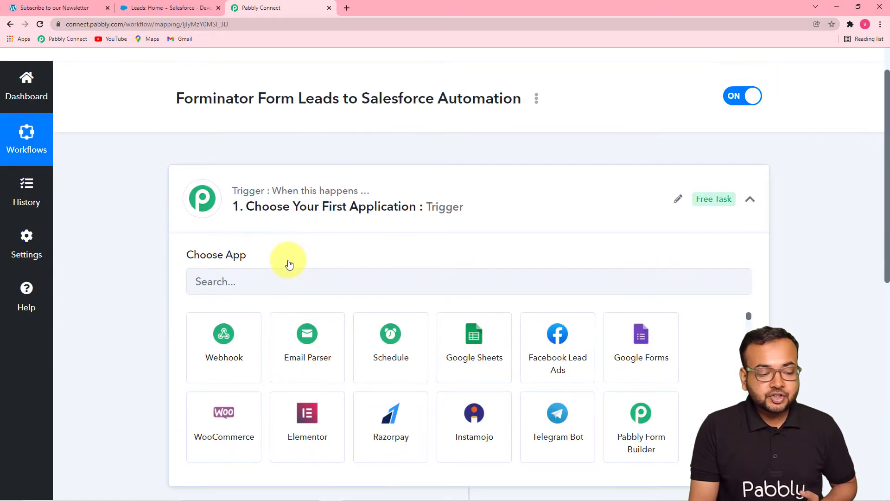
scroll(289, 263, down, 2)
click(238, 186)
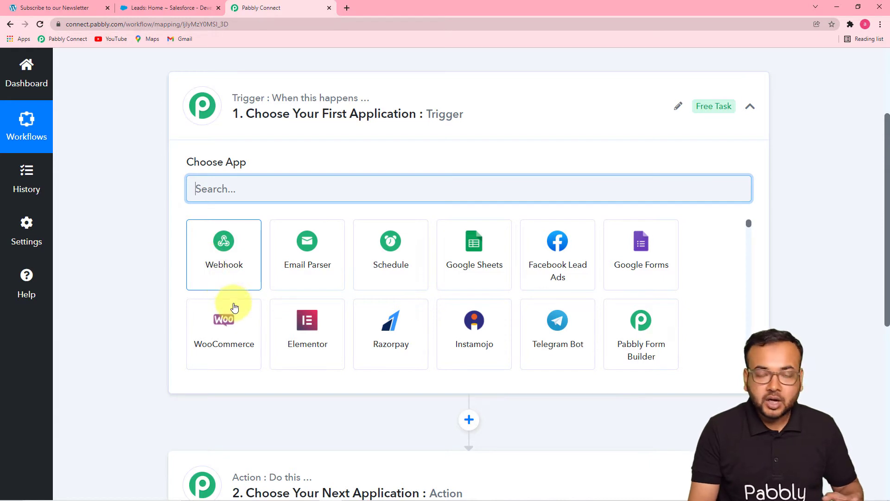
text(we)
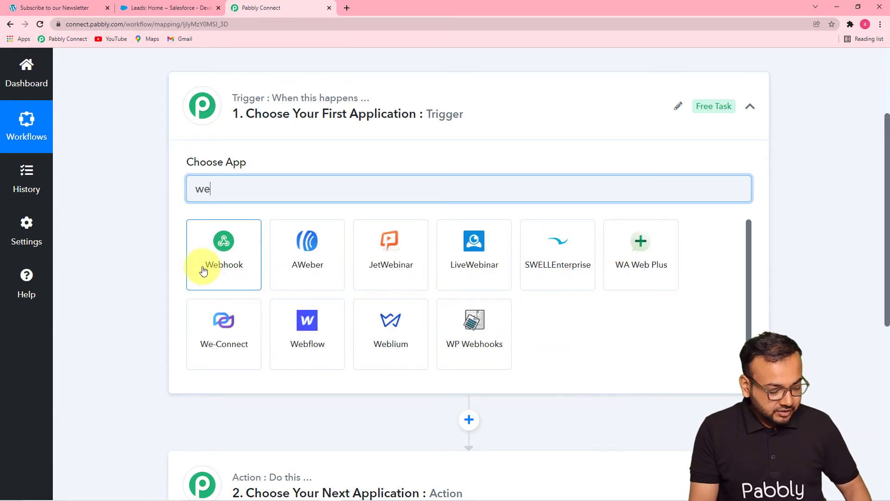
click(222, 275)
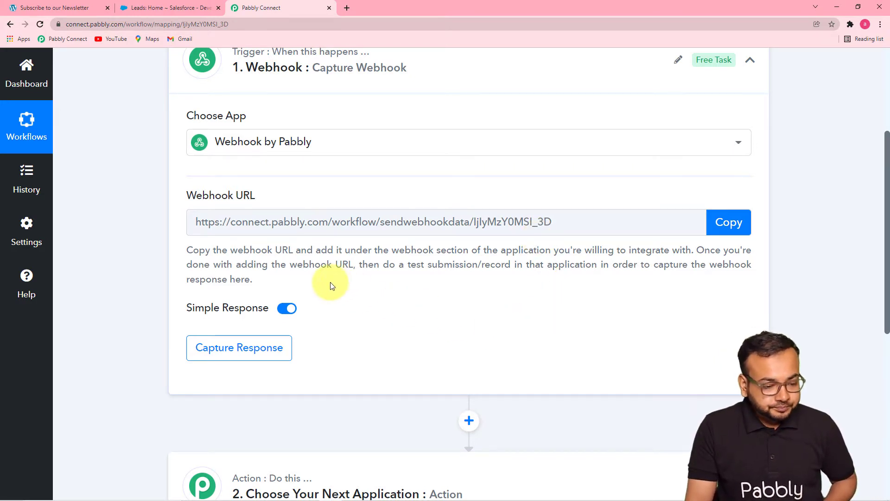
click(742, 232)
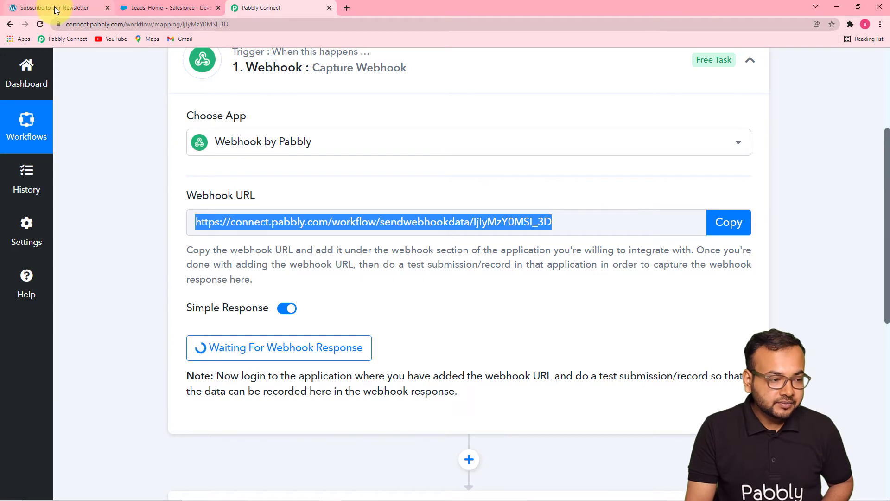
Switch back to the WordPress site, enter its admin area and open the WP Webhooks plugin settings.
click(55, 6)
mouse_move(21, 60)
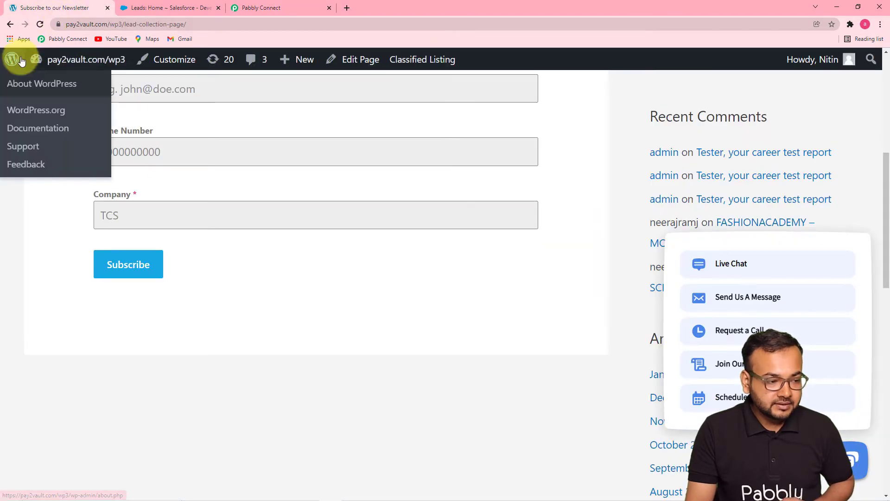
click(19, 86)
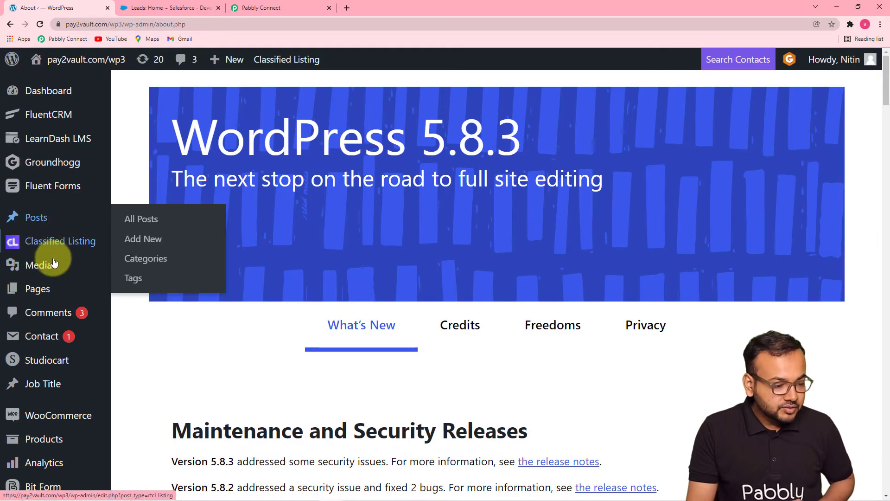
scroll(44, 283, down, 7)
scroll(47, 287, down, 7)
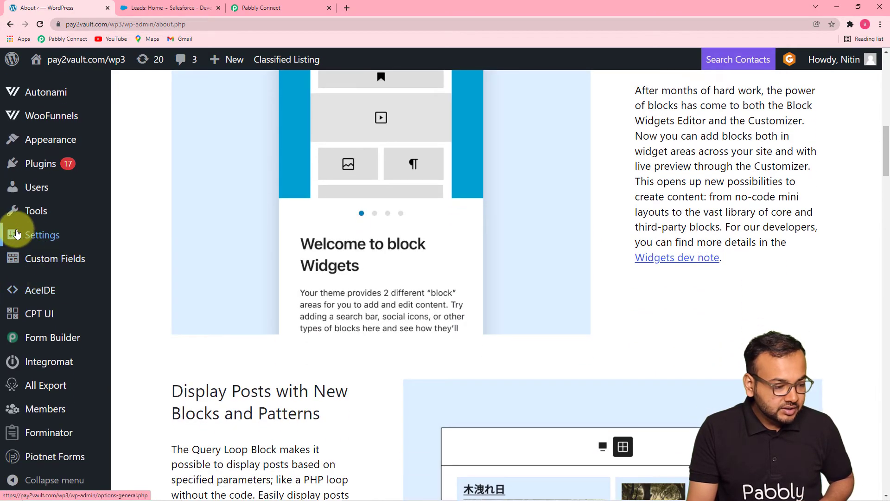
mouse_move(33, 241)
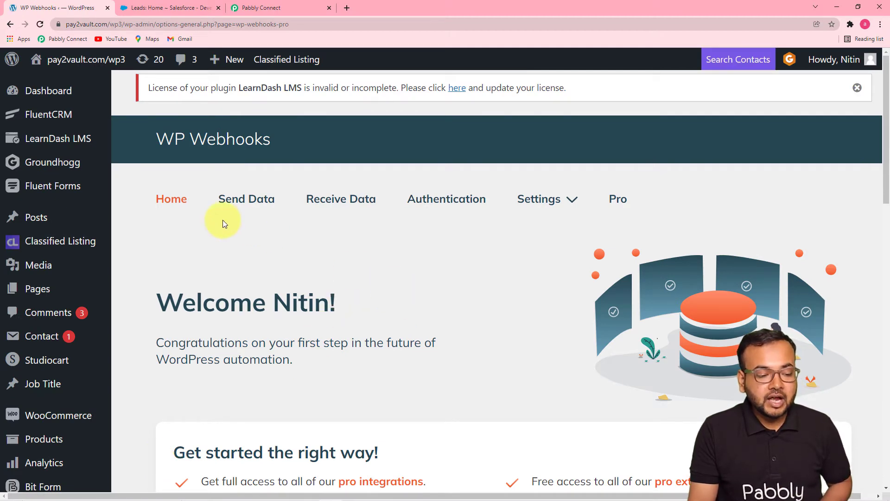
Show the WP Webhooks triggers for sending data and select Forminator's Form submitted trigger.
click(248, 205)
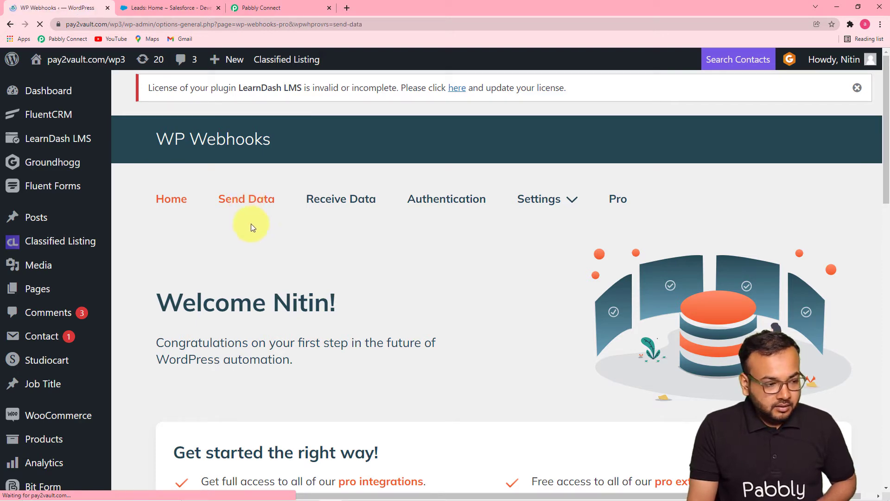
scroll(299, 239, down, 2)
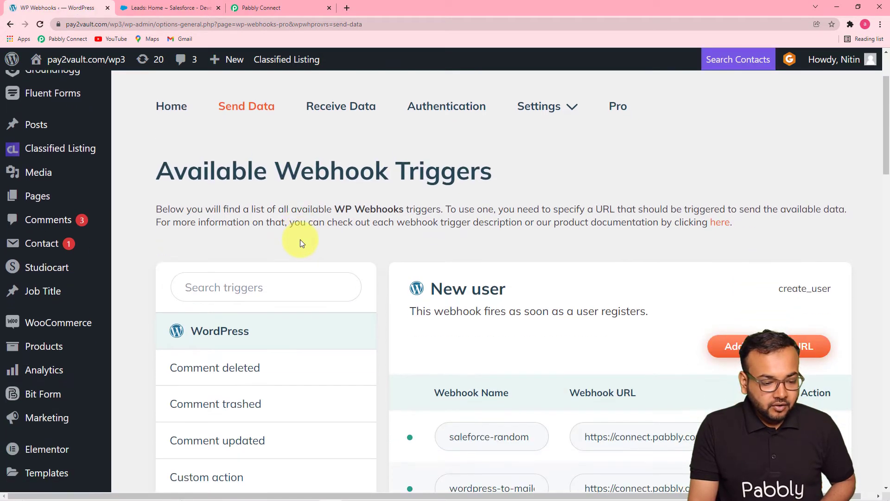
scroll(299, 239, down, 5)
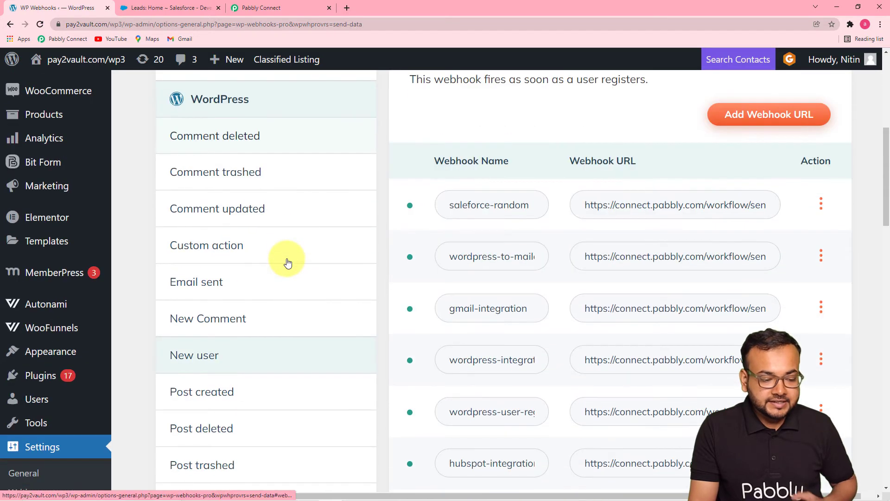
scroll(271, 295, down, 9)
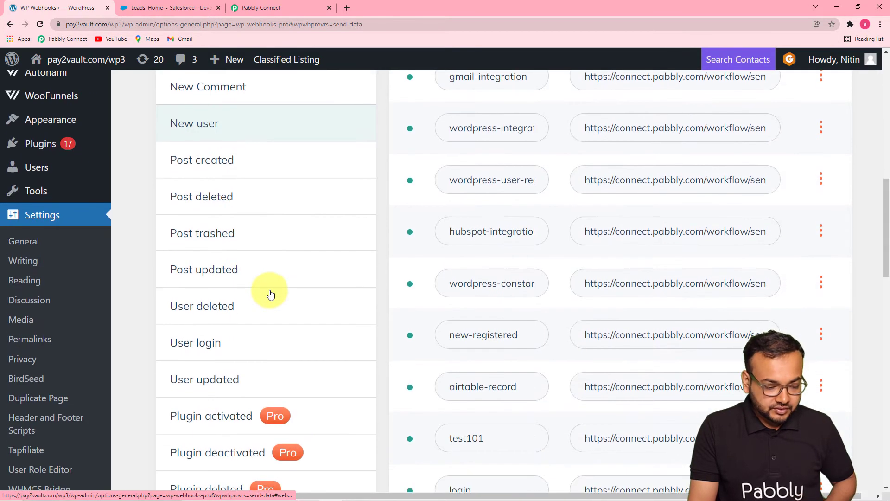
scroll(271, 294, down, 2)
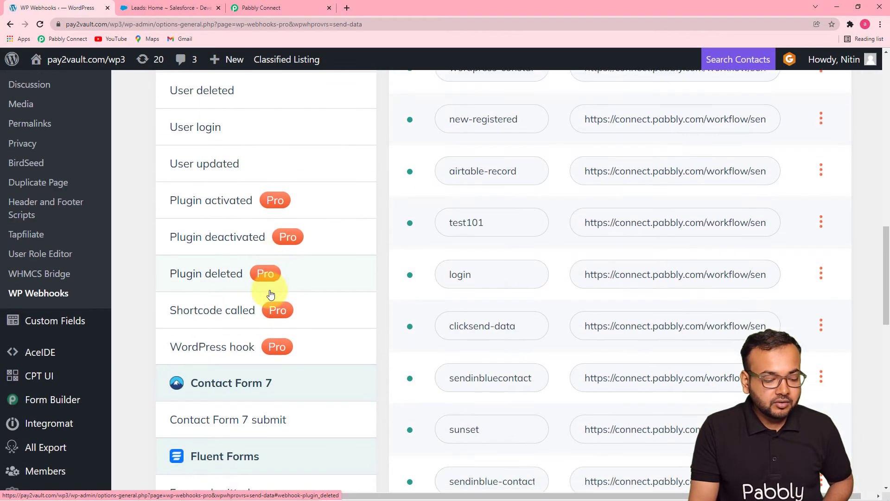
scroll(304, 337, down, 3)
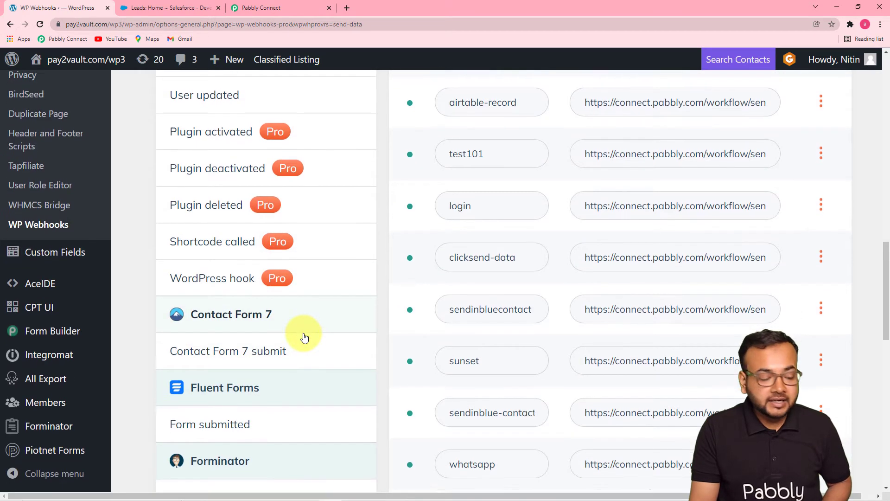
scroll(263, 284, down, 3)
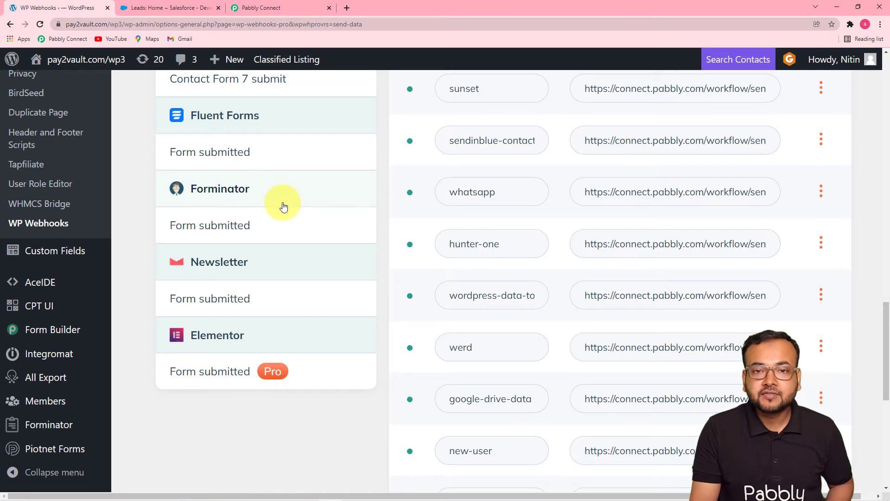
click(231, 225)
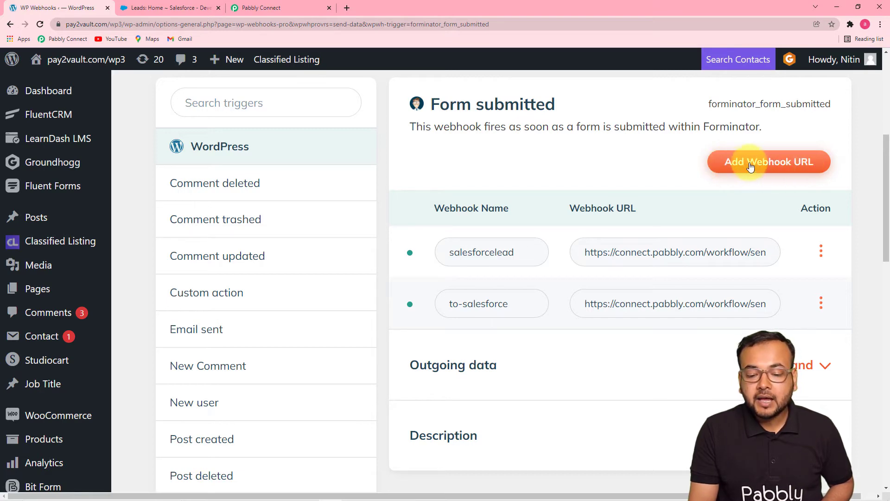
Start a new webhook URL entry for the Forminator Form submitted trigger and name it To CRM.
click(776, 167)
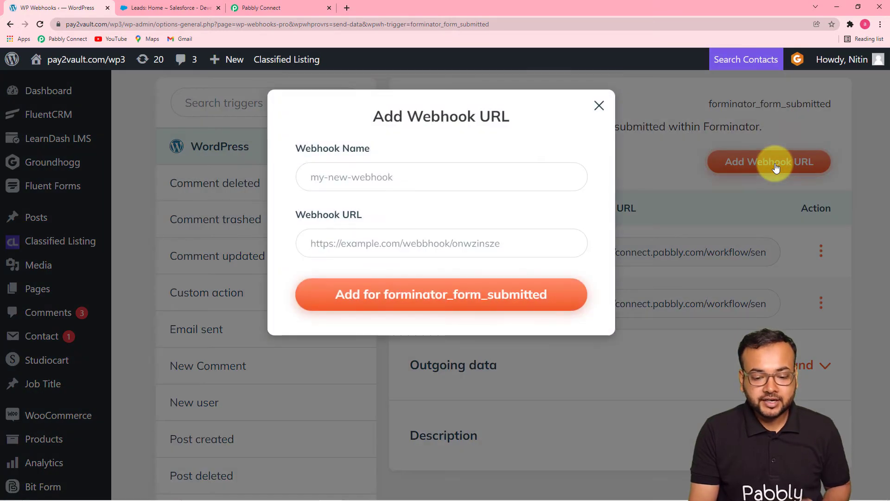
click(421, 182)
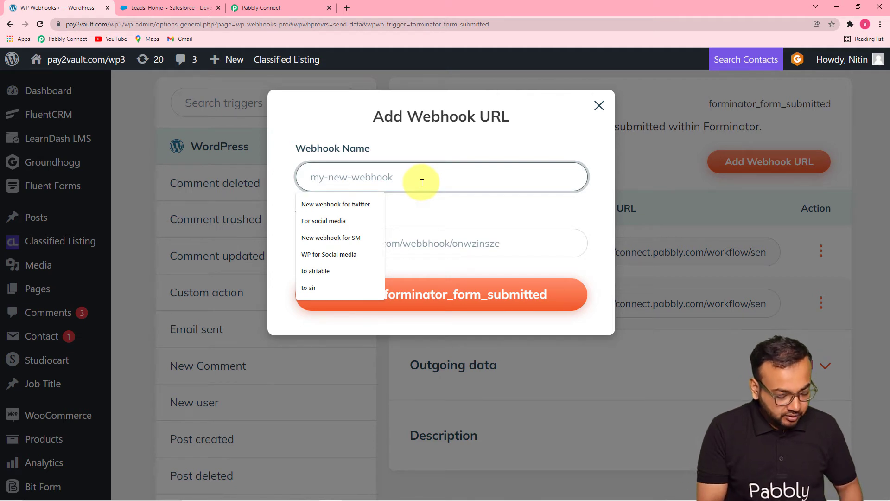
text(T)
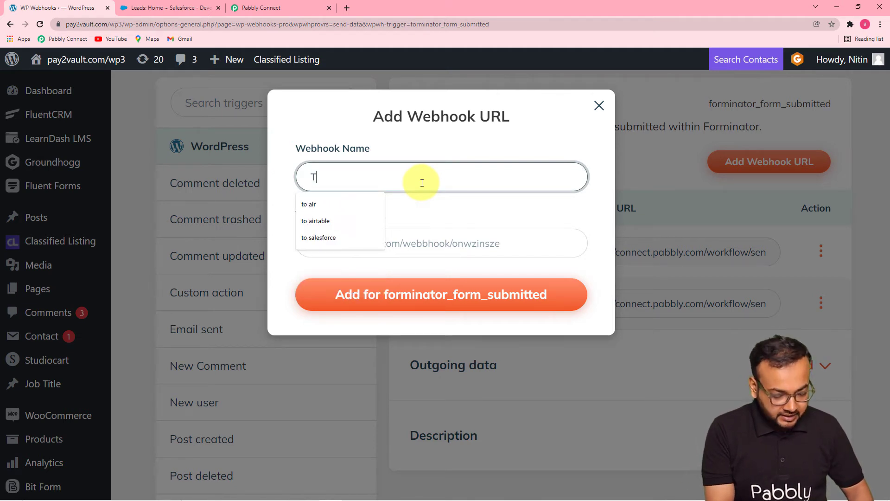
text(o CRM)
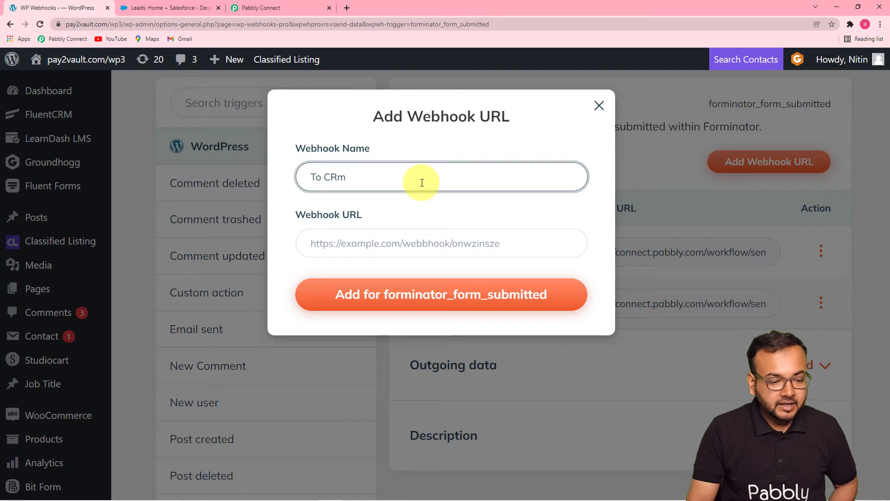
key(BackSpace)
text(M)
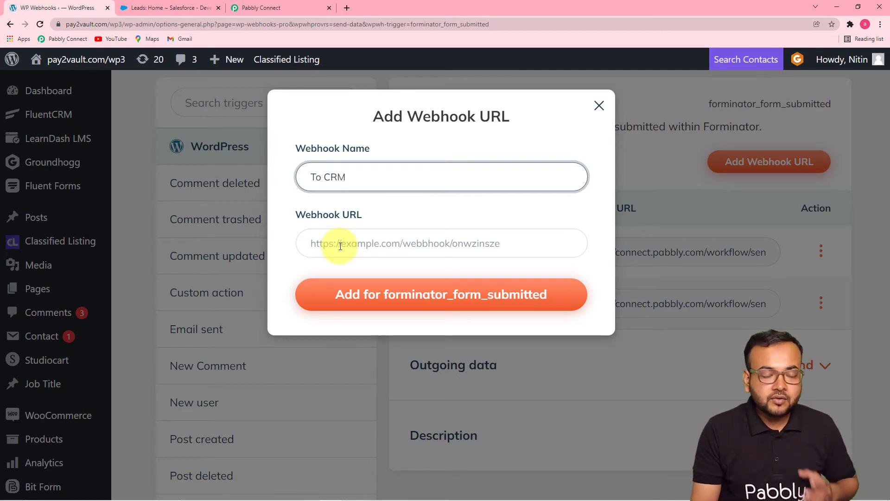
Copy the workflow's webhook URL from Pabbly Connect, paste it as the To CRM webhook's URL and add the webhook.
click(284, 7)
click(739, 227)
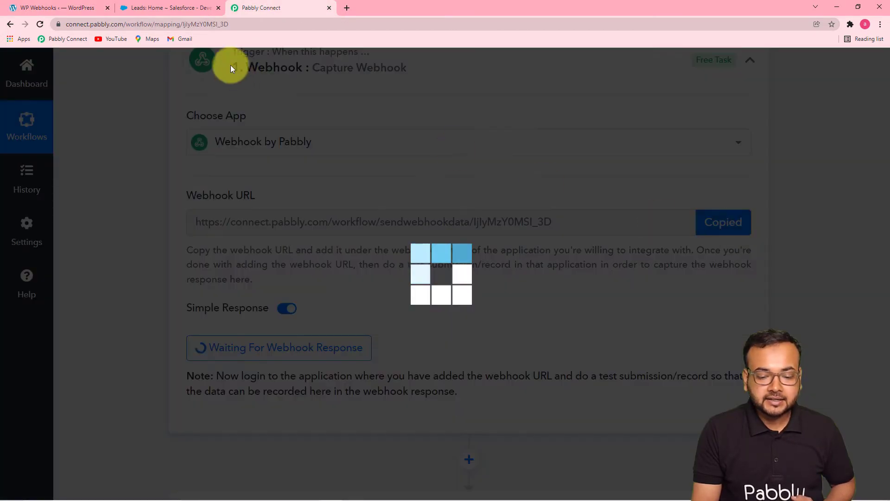
click(47, 7)
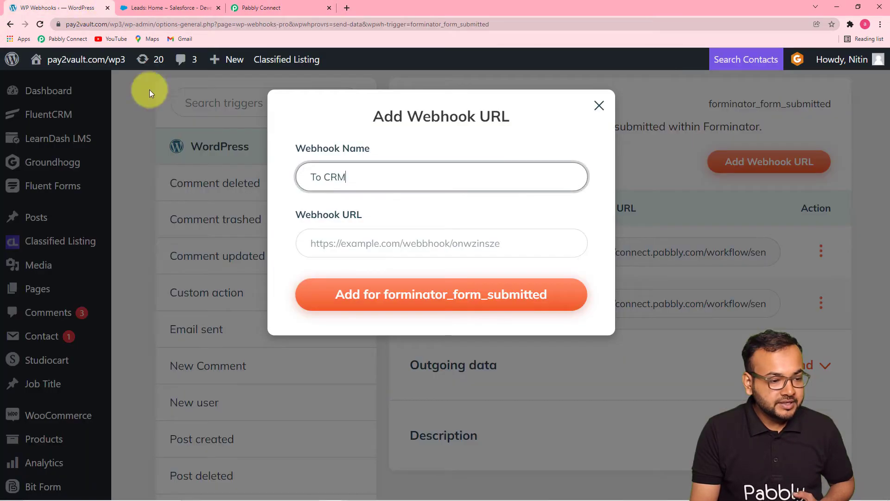
right_click(308, 242)
click(337, 312)
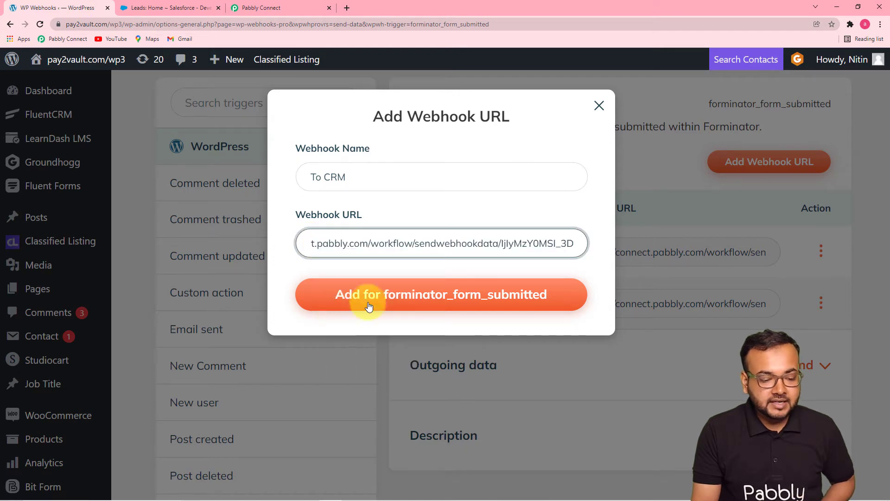
click(487, 302)
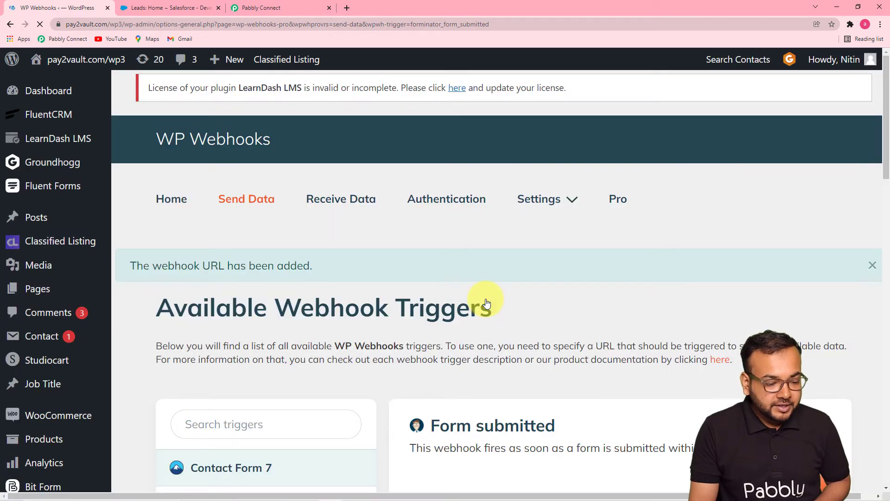
scroll(484, 304, down, 1)
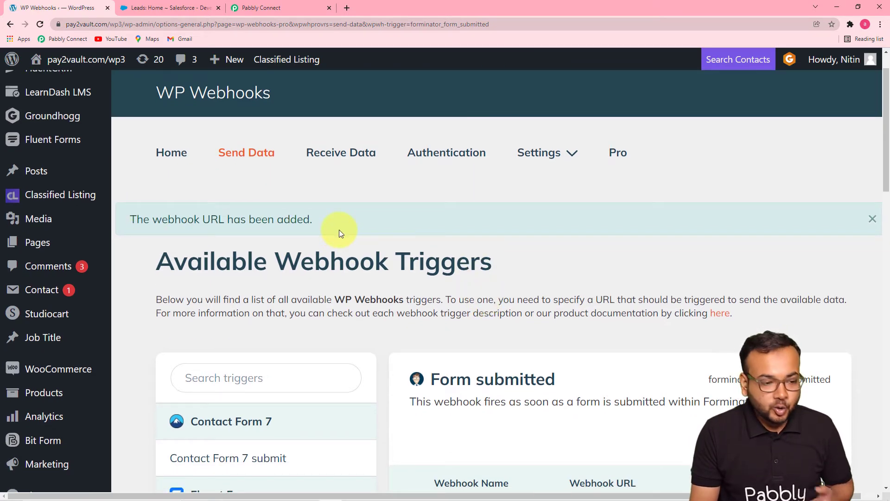
Check the webhook trigger in Pabbly Connect, switch back to WordPress and open the live site's Subscribe to our Newsletter page.
click(275, 11)
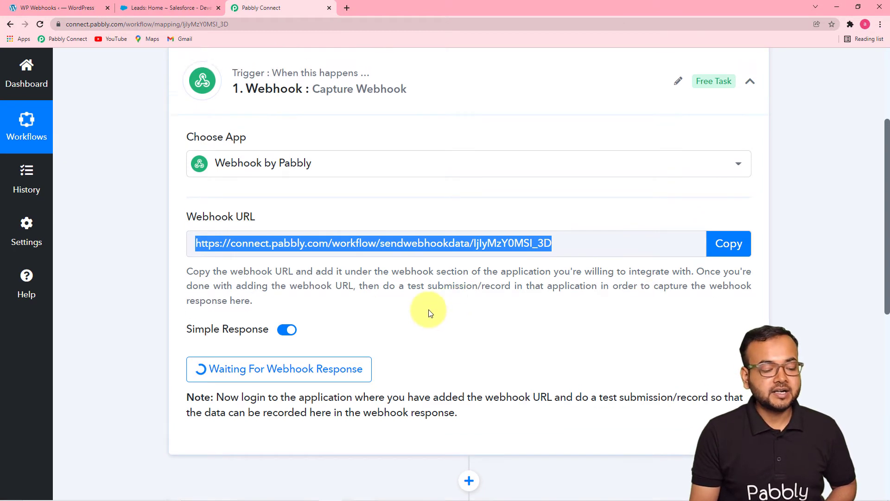
scroll(287, 309, down, 2)
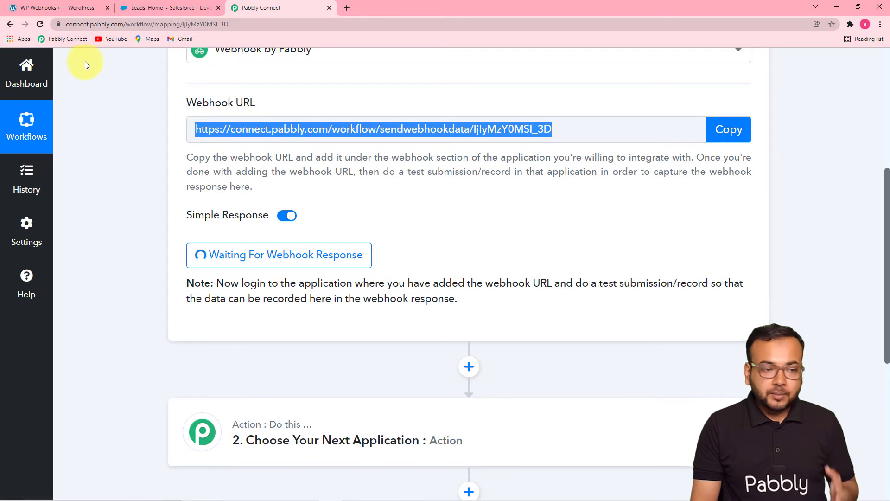
click(60, 6)
mouse_move(69, 59)
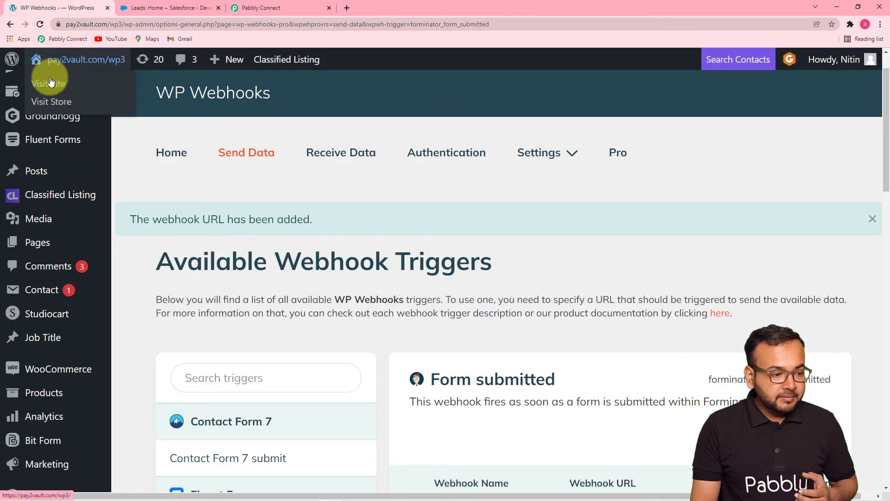
click(51, 82)
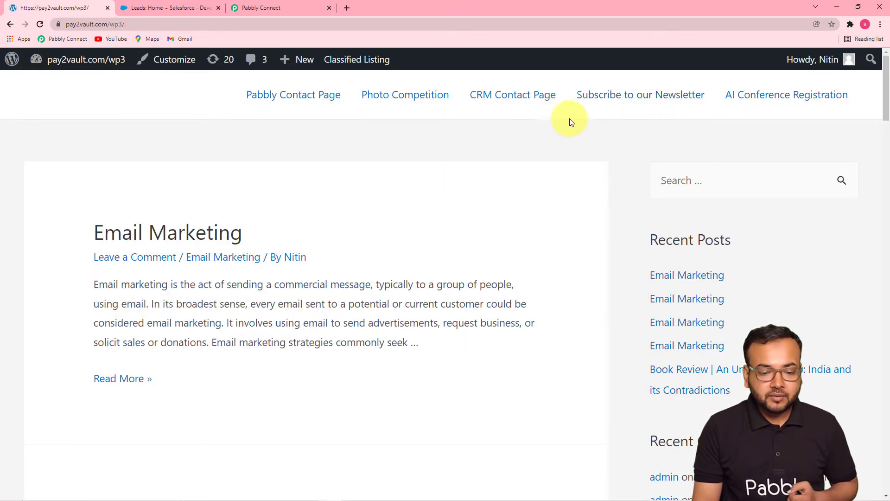
click(613, 100)
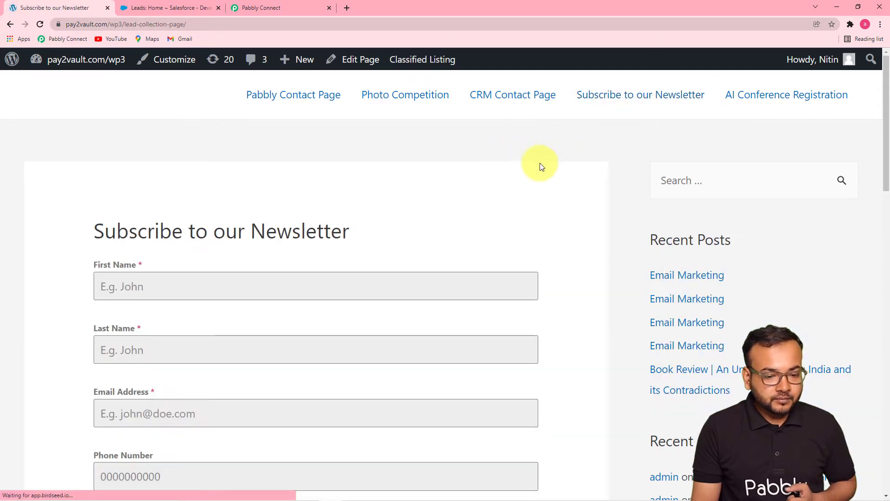
Fill in the test lead's first name and last name in the newsletter form.
scroll(334, 207, down, 2)
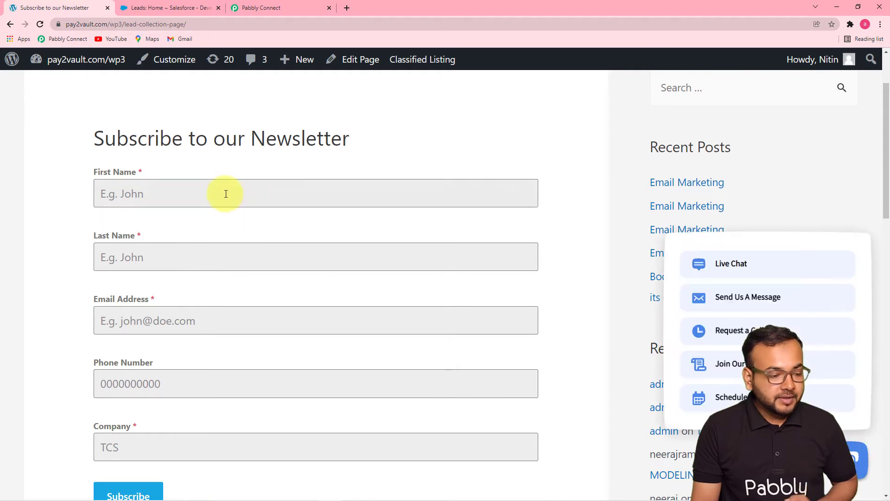
scroll(225, 193, down, 2)
click(234, 105)
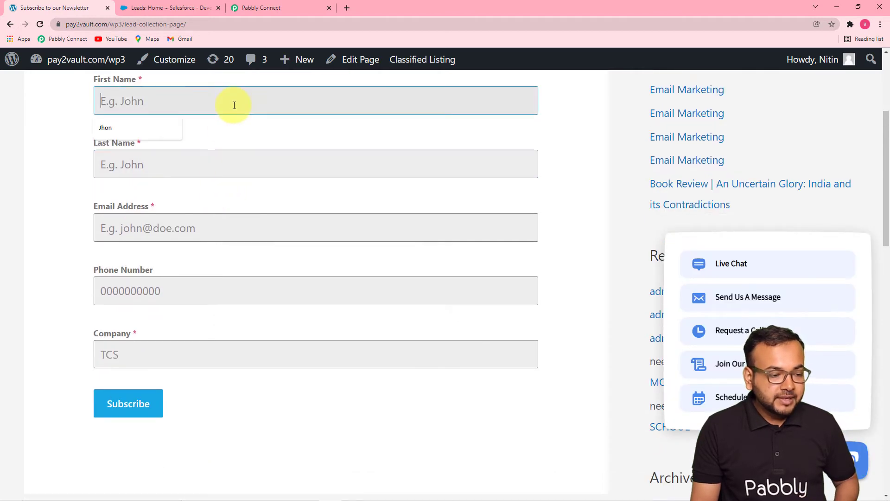
click(149, 133)
click(141, 173)
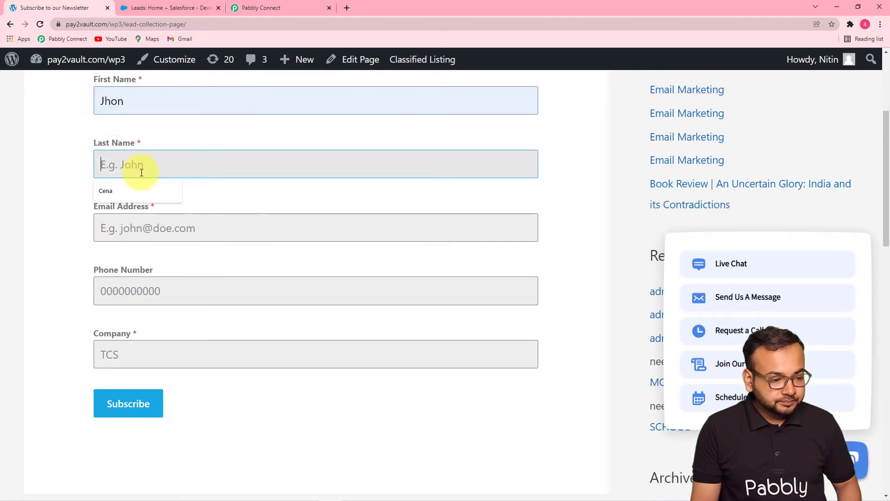
text(Met)
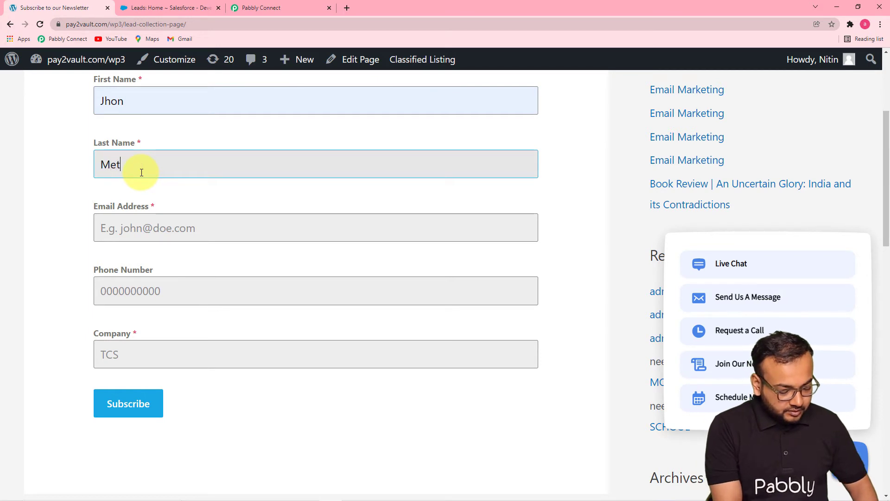
text(thews)
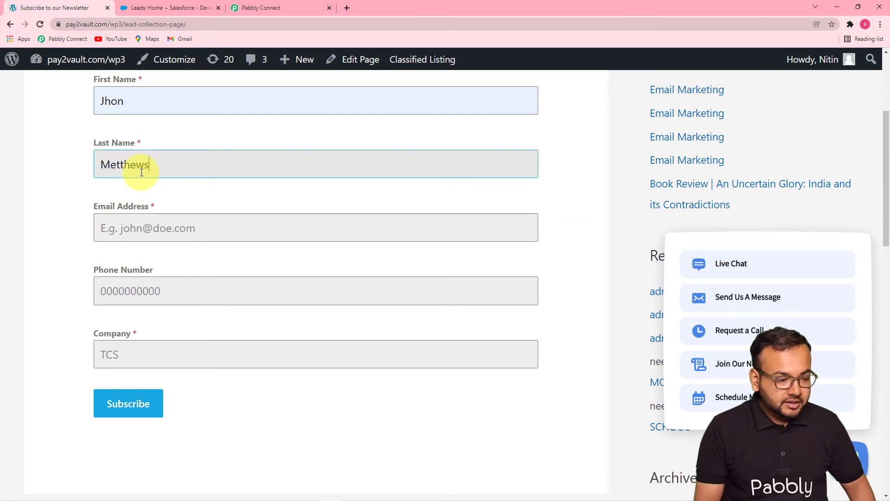
Enter the test lead's email address, inserting an extra letter into the suggested address.
click(173, 229)
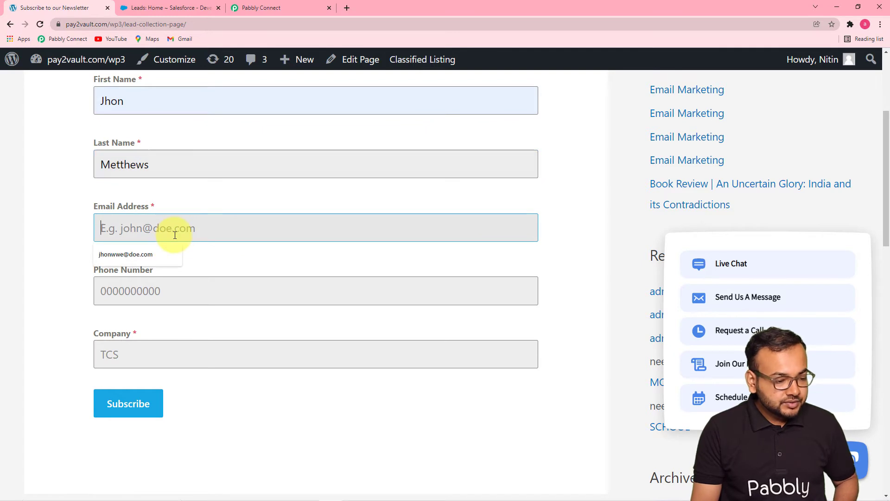
click(146, 256)
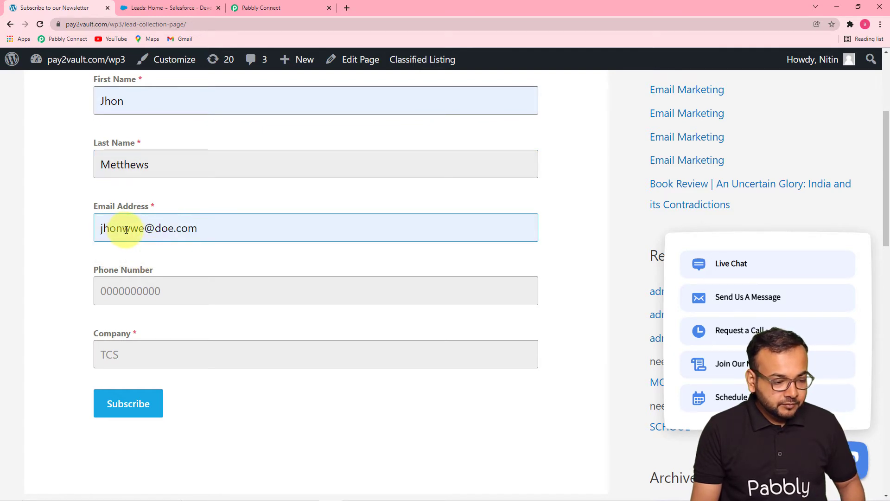
click(126, 230)
text(M)
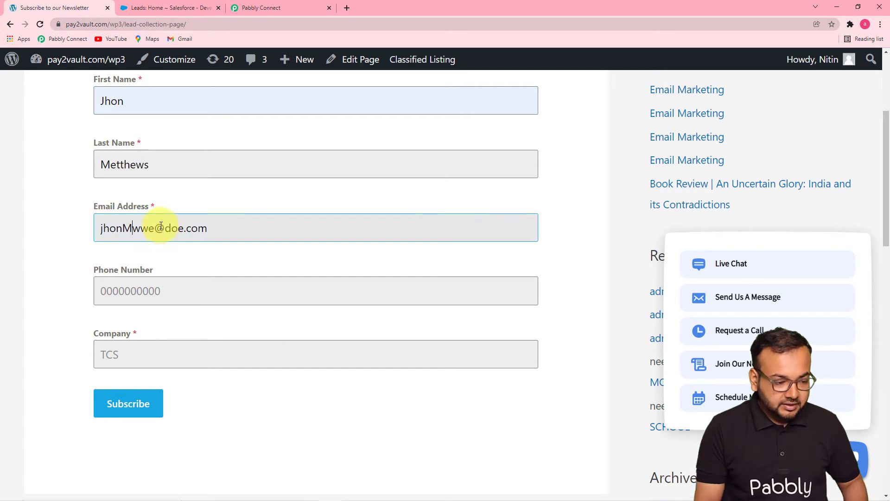
click(64, 242)
Enter the test lead's phone number, set the company to ECW and submit the newsletter form.
scroll(64, 241, down, 3)
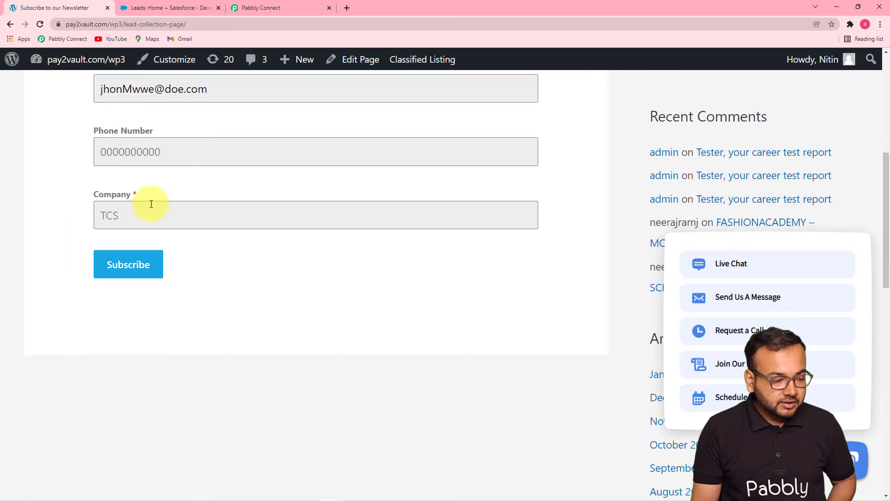
click(168, 150)
click(144, 176)
click(169, 219)
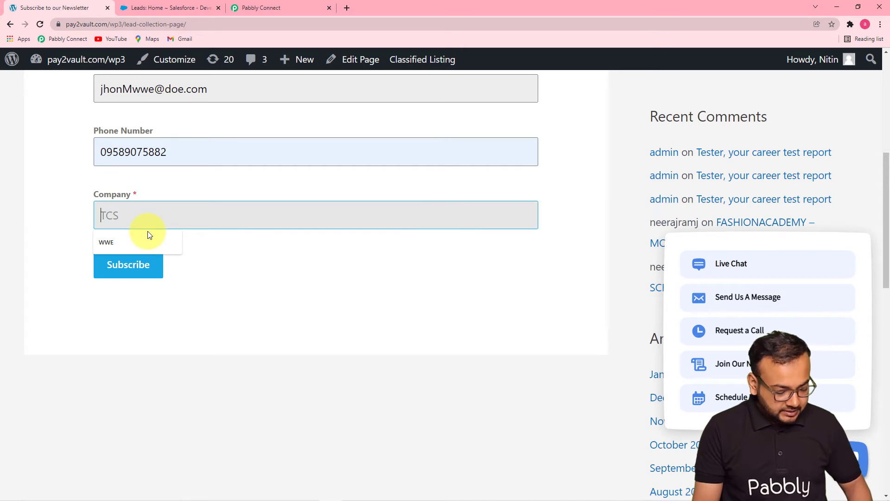
text(ECW)
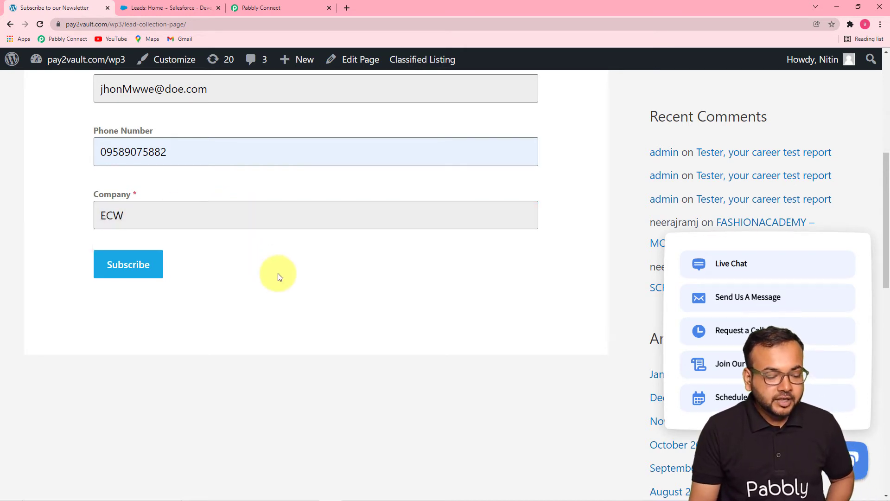
click(139, 267)
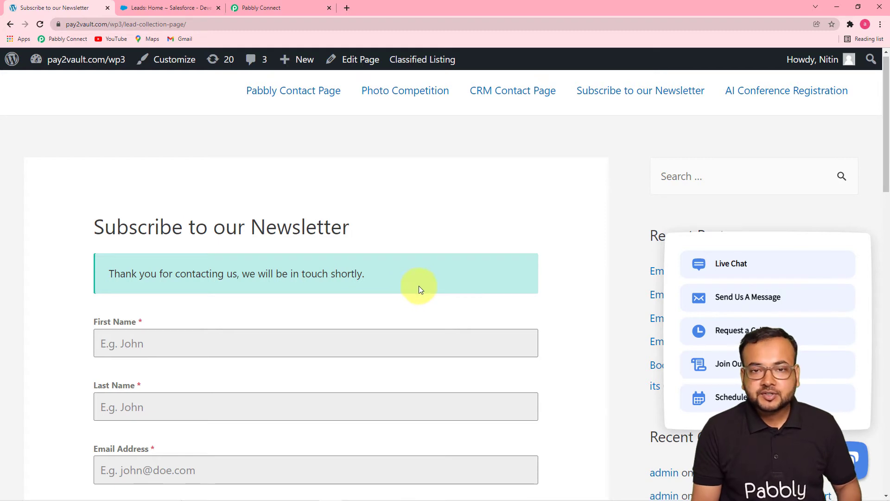
Switch to Pabbly Connect and examine the labels and values of the webhook response received from the test submission.
click(279, 11)
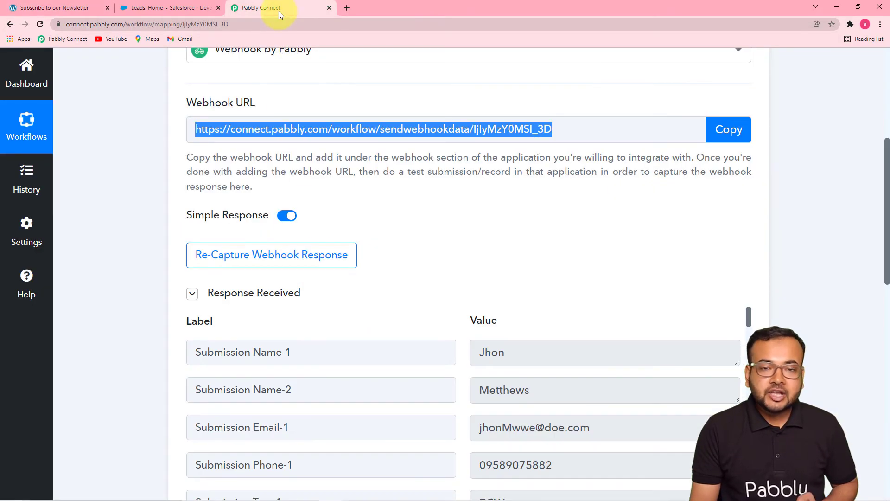
scroll(119, 254, down, 3)
scroll(120, 255, down, 3)
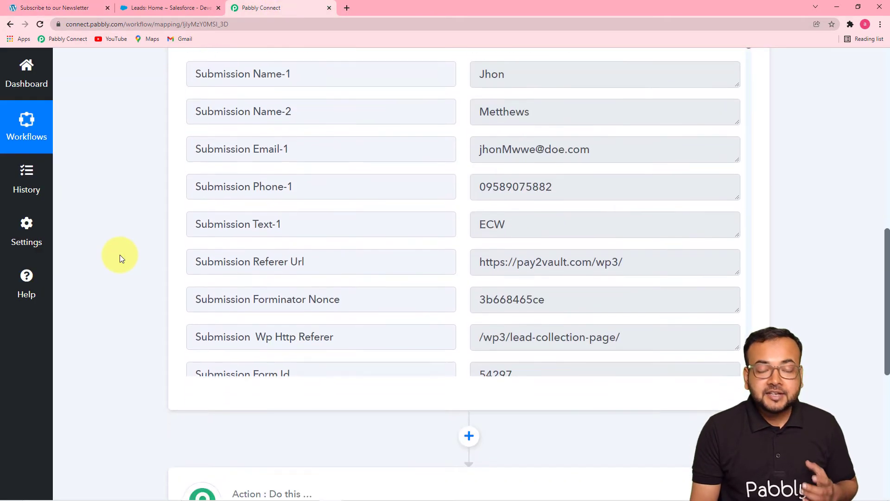
scroll(150, 262, up, 2)
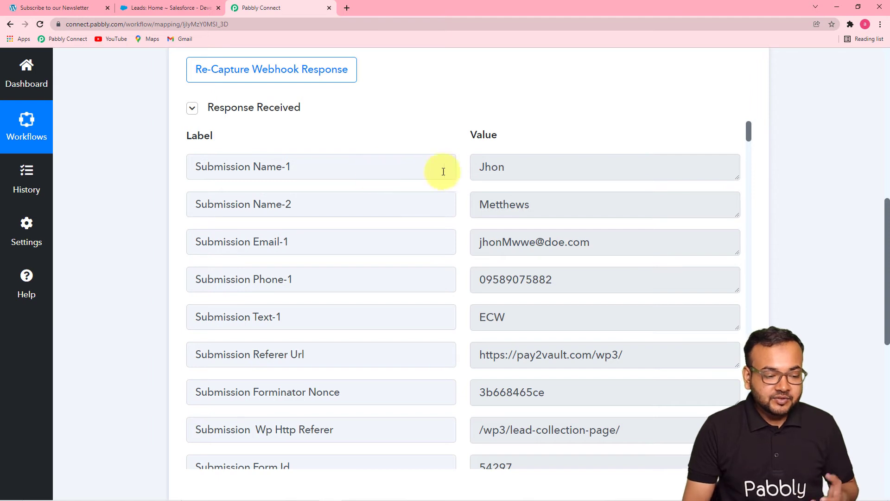
scroll(538, 228, down, 2)
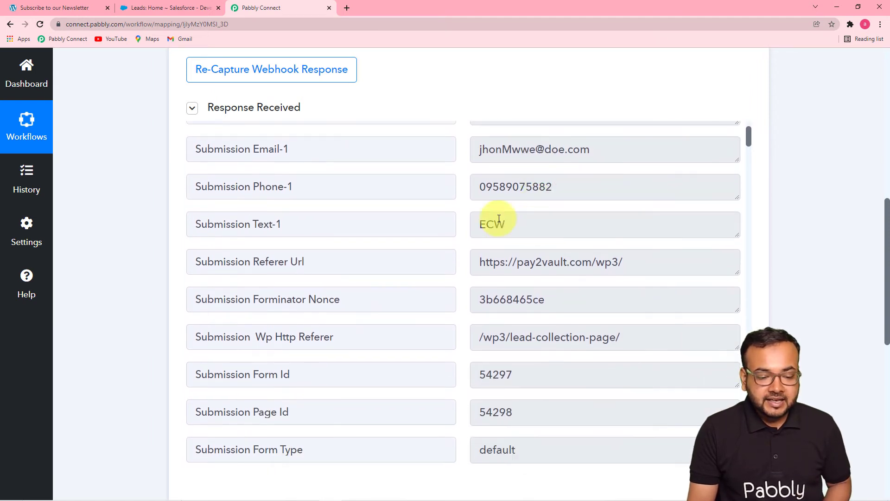
scroll(465, 246, up, 1)
scroll(465, 246, down, 3)
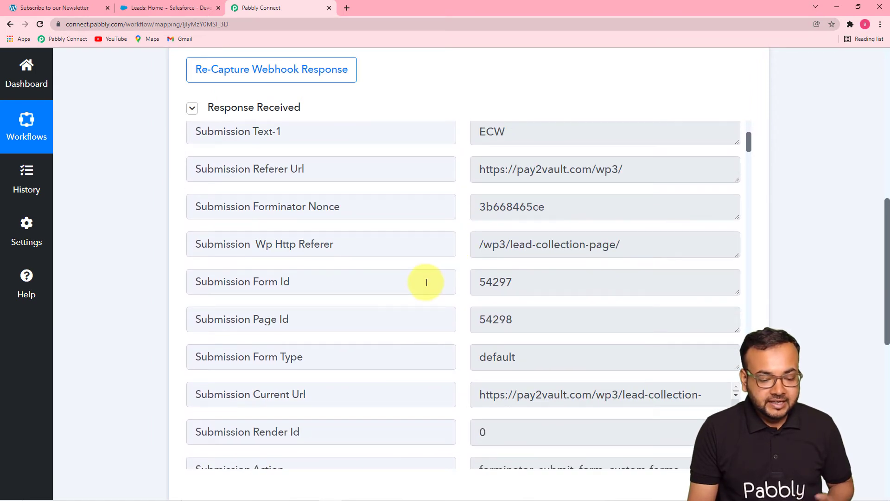
scroll(426, 282, down, 6)
scroll(411, 275, up, 1)
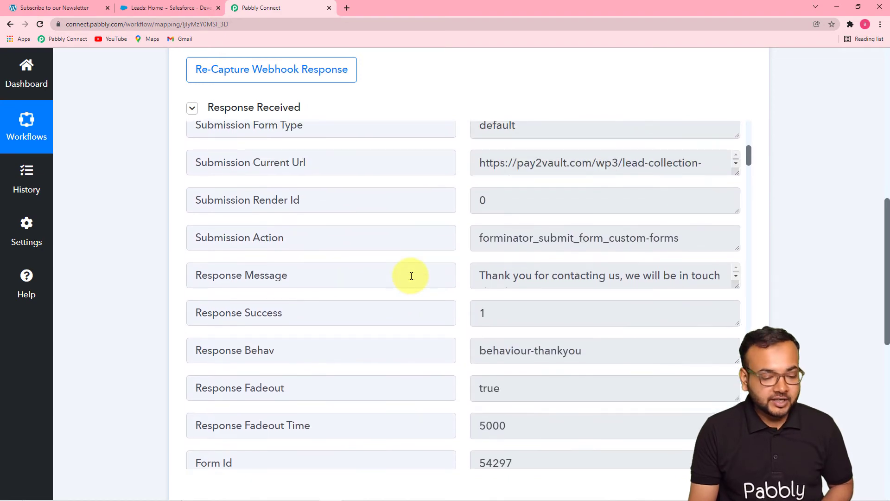
scroll(411, 276, down, 3)
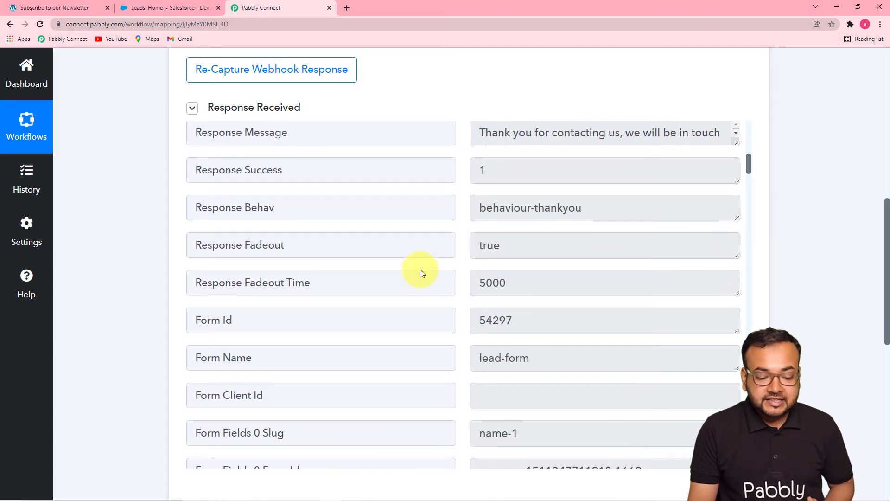
scroll(324, 260, down, 5)
scroll(160, 240, down, 4)
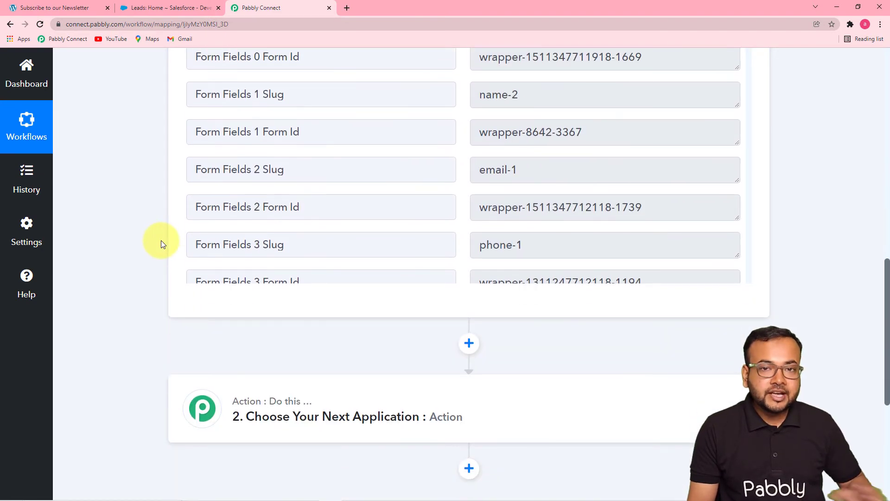
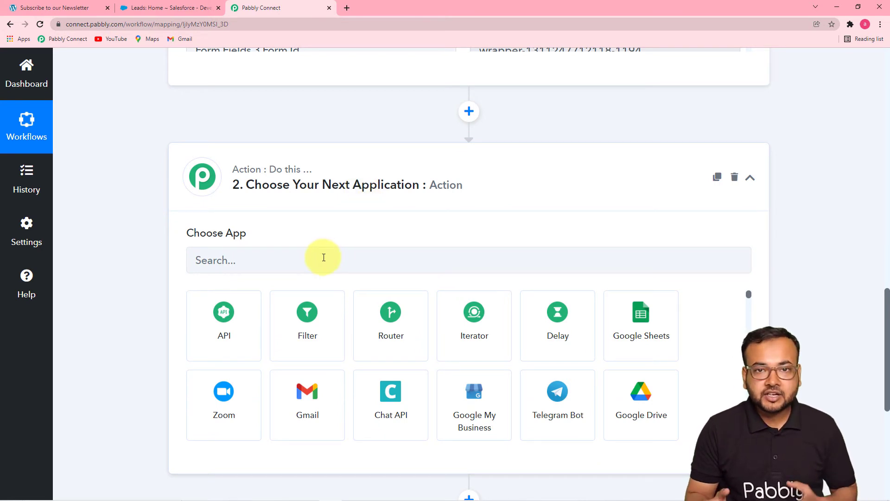
Choose Salesforce as the workflow's next application and set its action event to Create Lead.
click(323, 258)
text(sa)
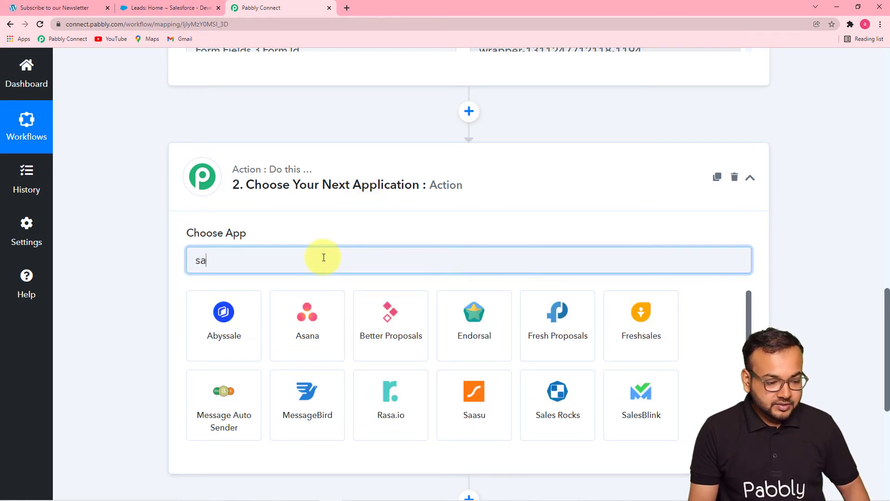
text(les)
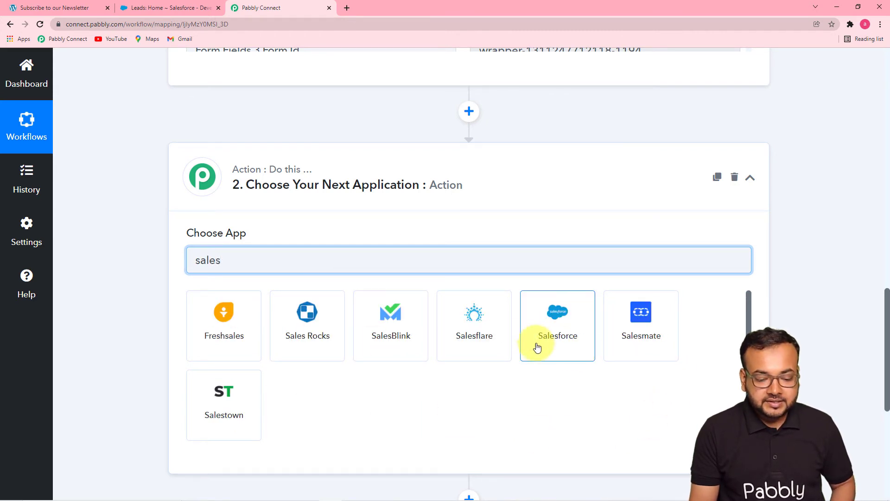
click(549, 352)
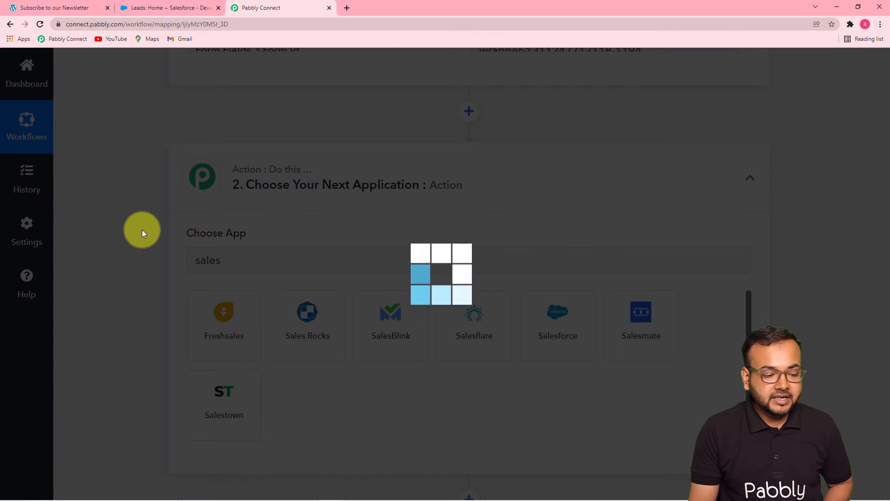
scroll(141, 230, down, 5)
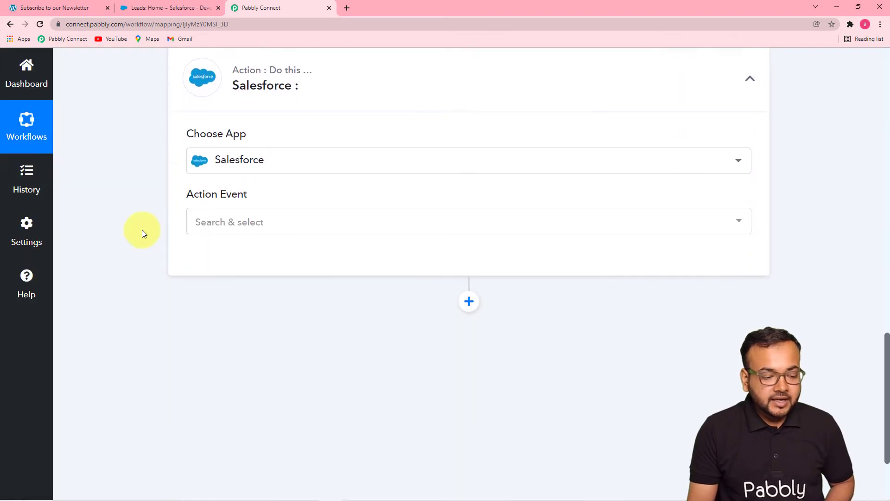
click(229, 97)
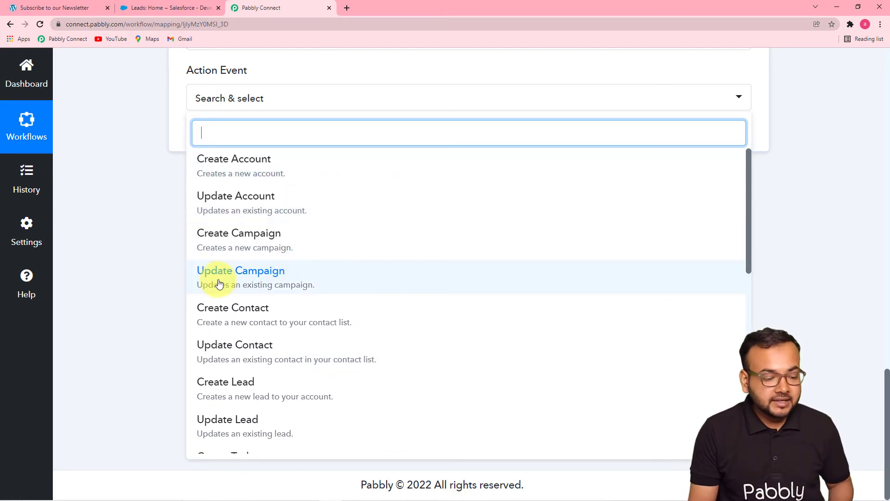
scroll(320, 294, down, 2)
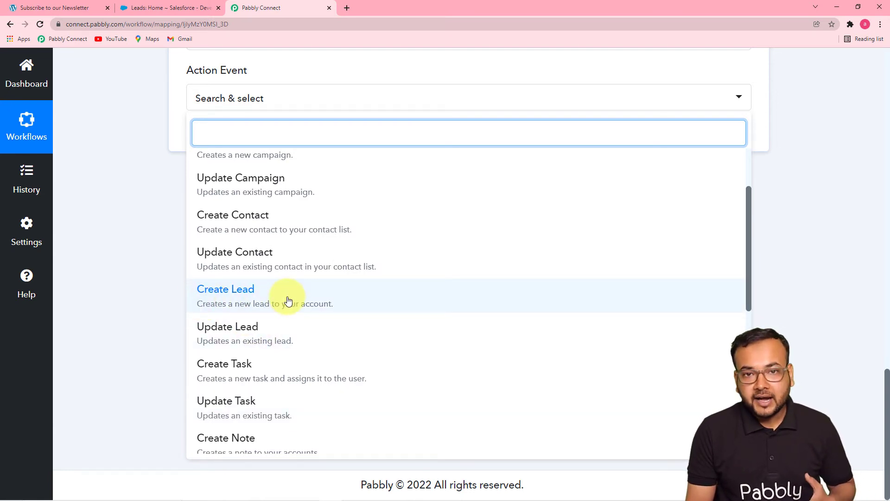
click(236, 297)
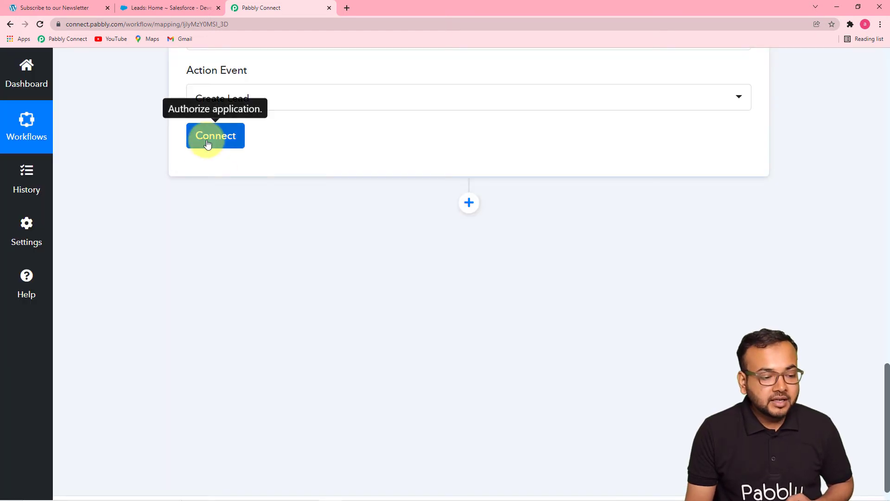
Add a new Salesforce connection for the Create Lead action and allow Pabbly Connect to access the Salesforce account.
click(207, 144)
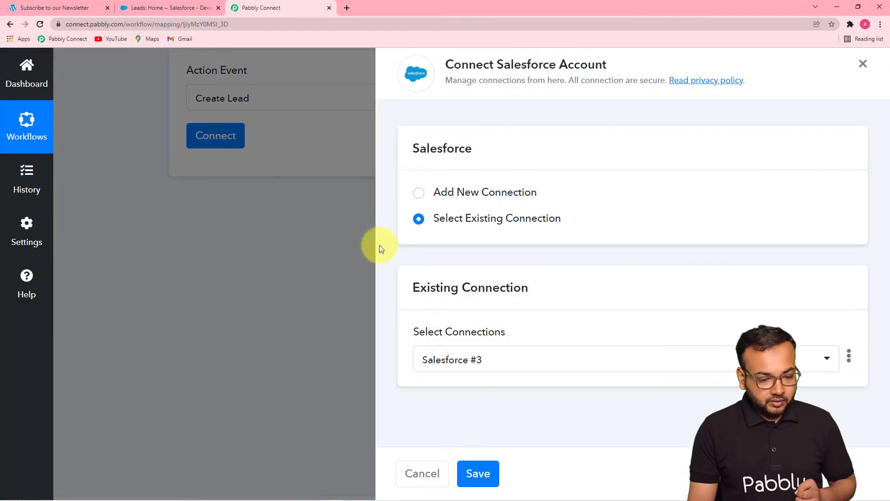
click(420, 194)
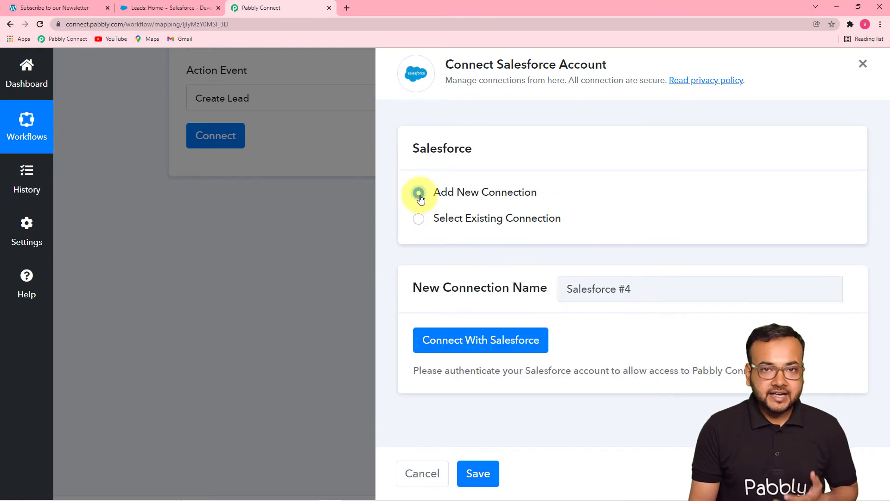
click(436, 343)
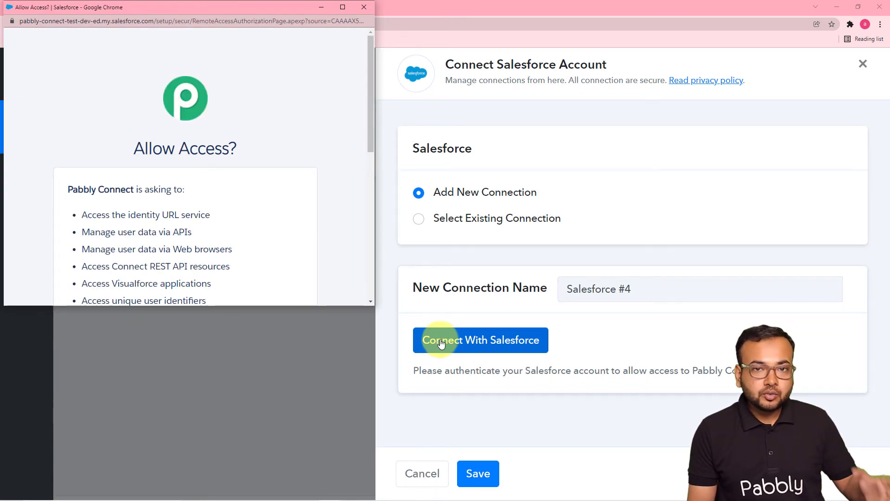
drag(213, 5, 397, 33)
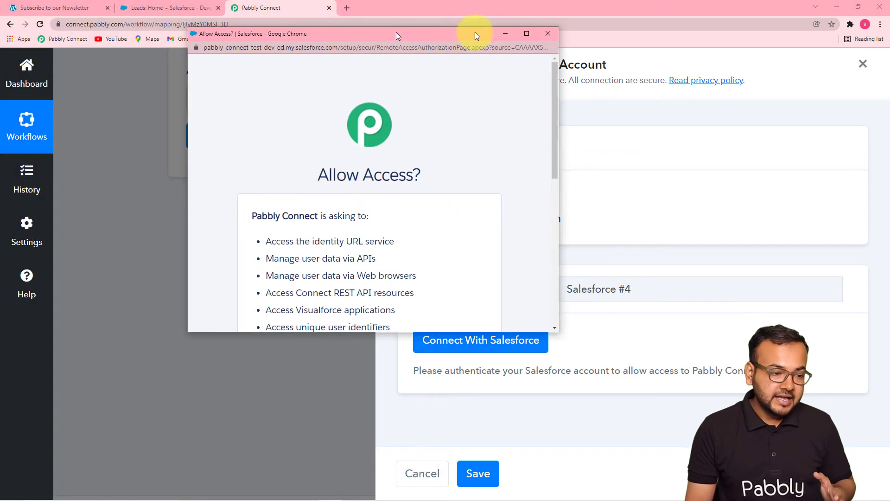
drag(475, 36, 634, 36)
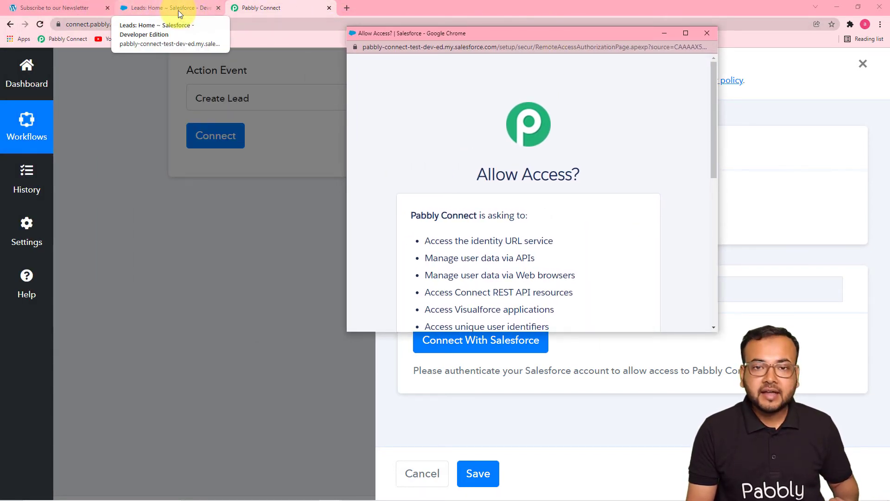
scroll(574, 185, down, 2)
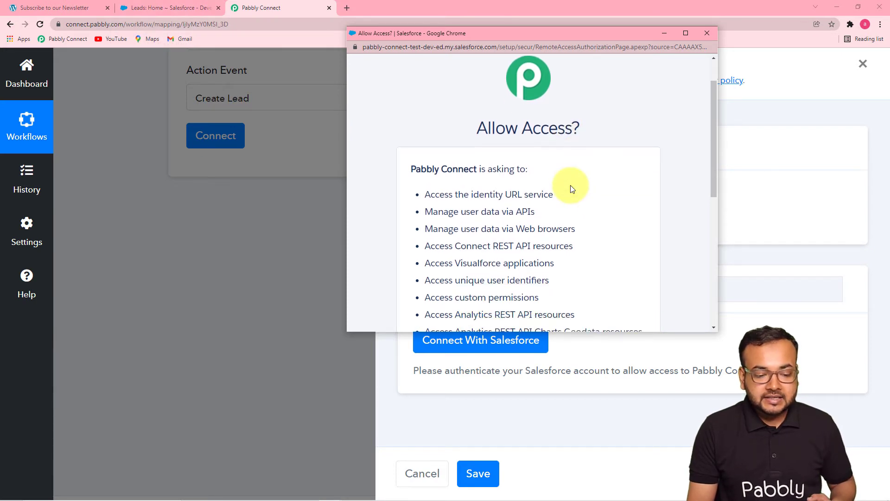
scroll(570, 185, up, 2)
scroll(570, 185, down, 6)
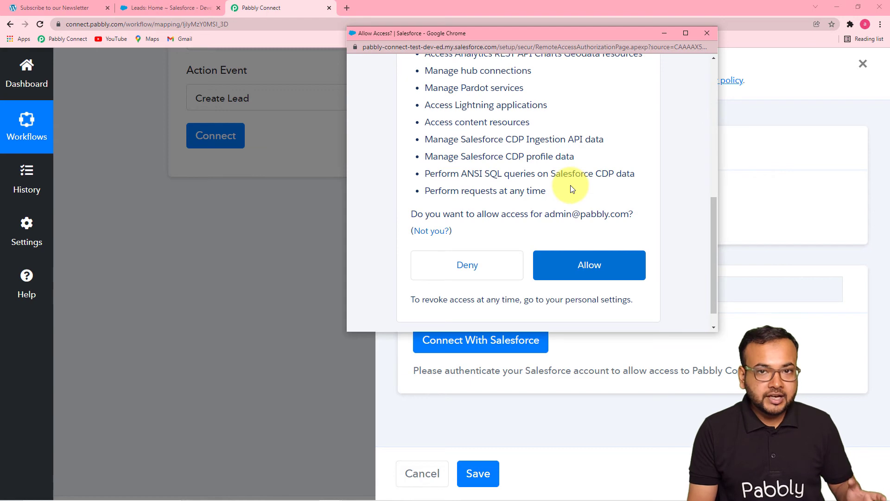
click(606, 265)
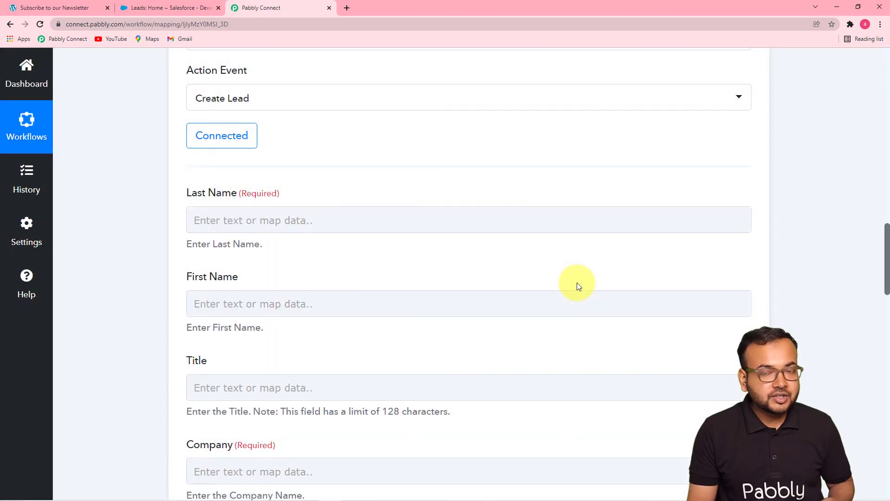
Examine the lead detail fields of the Create Lead action, from Last Name down to Website.
scroll(172, 220, up, 2)
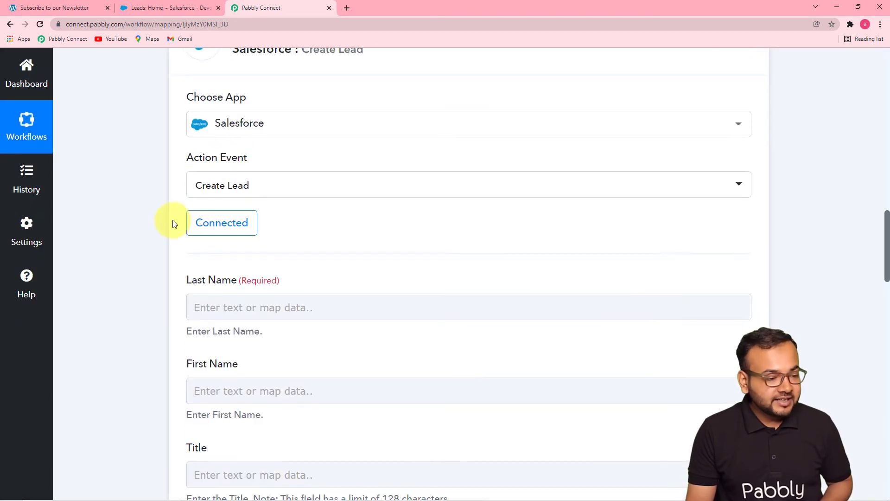
scroll(142, 216, down, 4)
click(278, 118)
scroll(258, 209, down, 3)
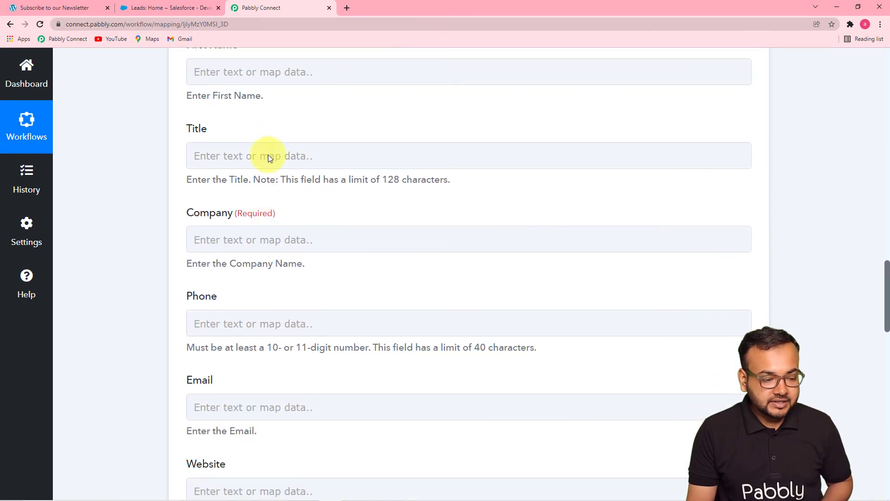
scroll(270, 302, down, 3)
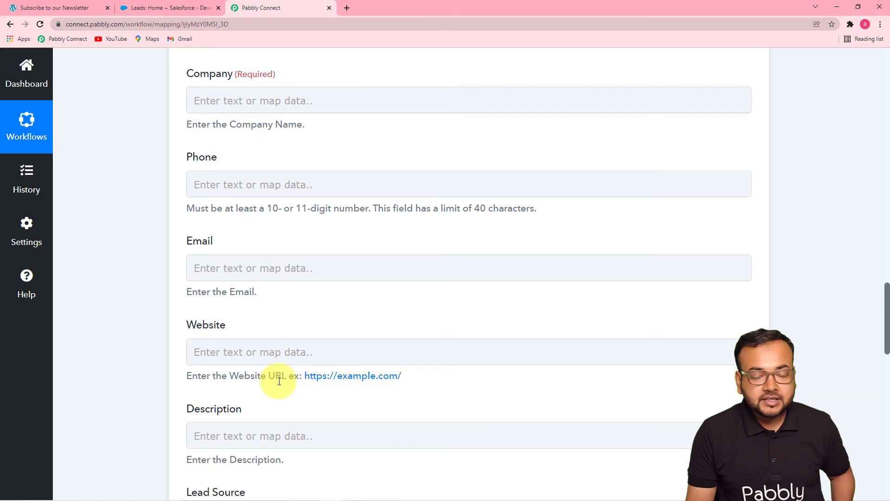
click(310, 349)
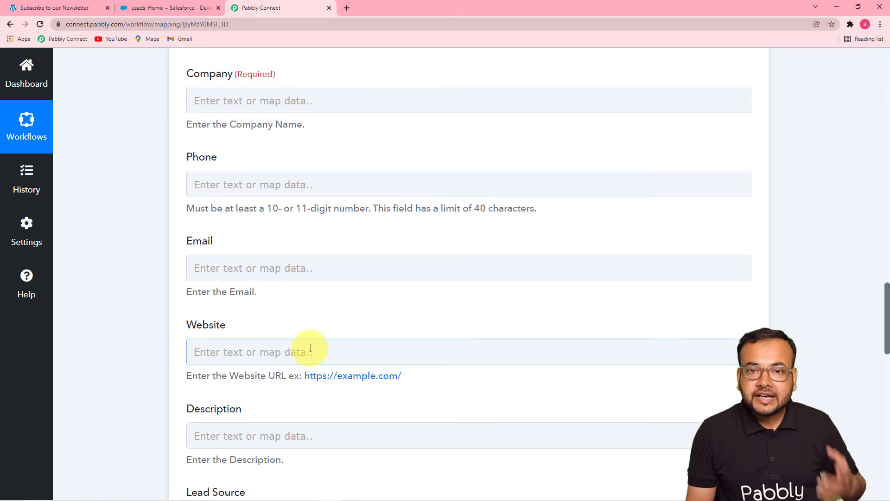
Switch to Salesforce and examine the Recent Leads list on the Leads home page.
click(161, 12)
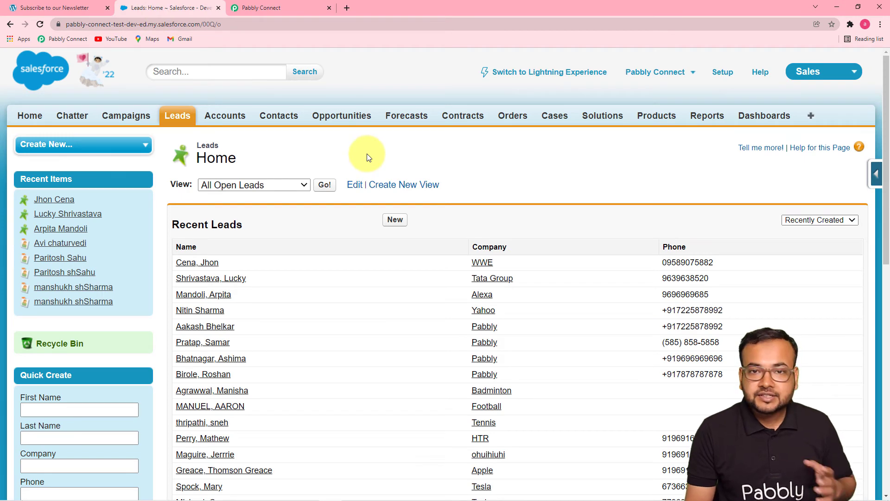
scroll(354, 271, down, 1)
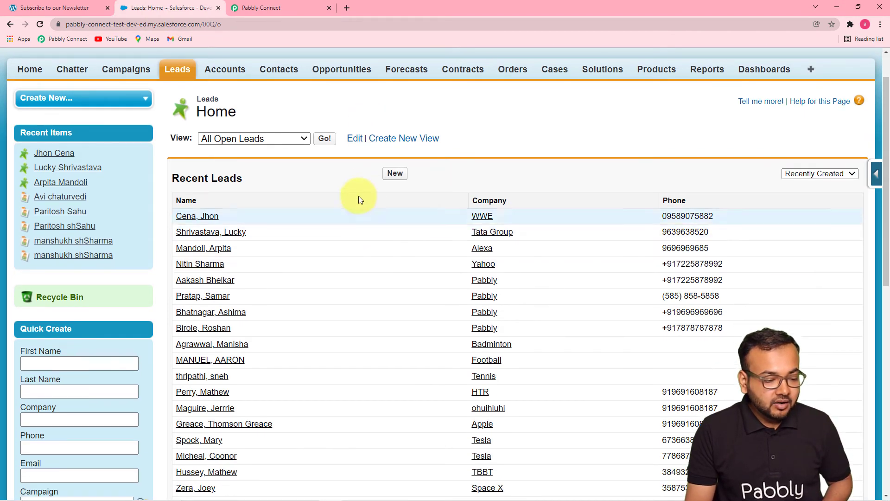
scroll(301, 389, down, 5)
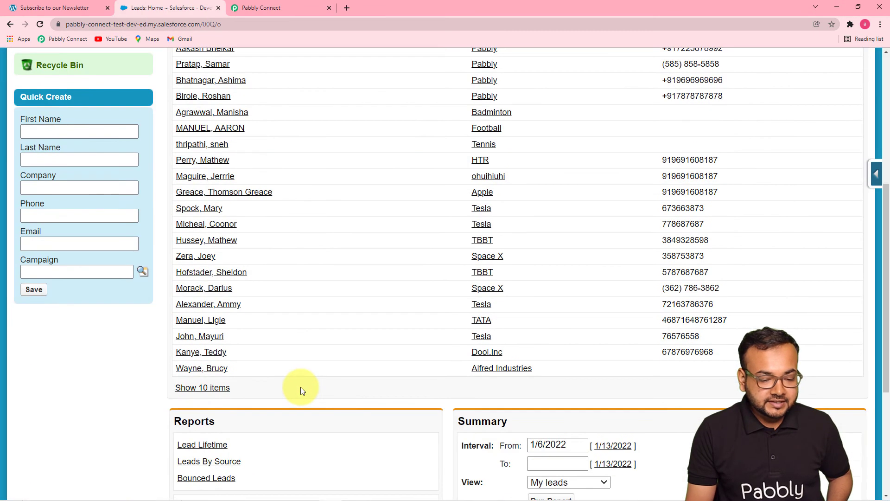
scroll(301, 387, up, 4)
scroll(300, 387, up, 1)
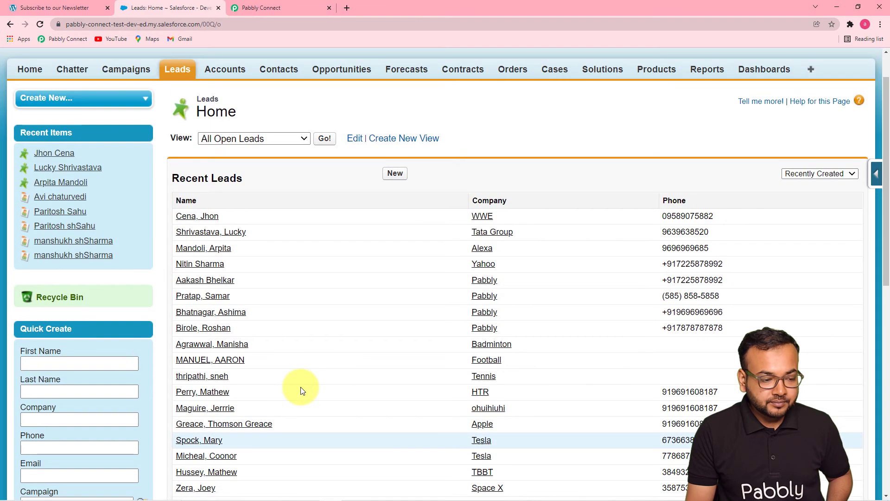
Switch back to Pabbly Connect and map the lead's Last Name to Submission Name-2 from the Capture Webhook step.
click(289, 9)
scroll(184, 213, up, 5)
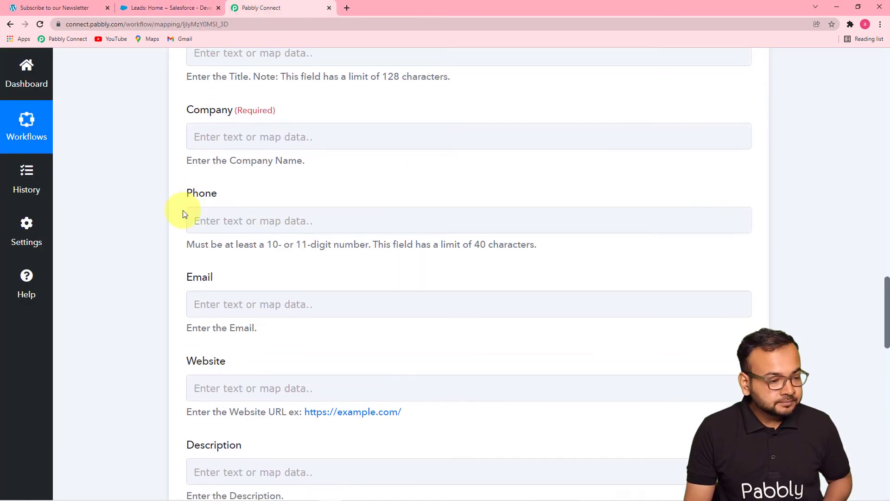
scroll(184, 213, up, 3)
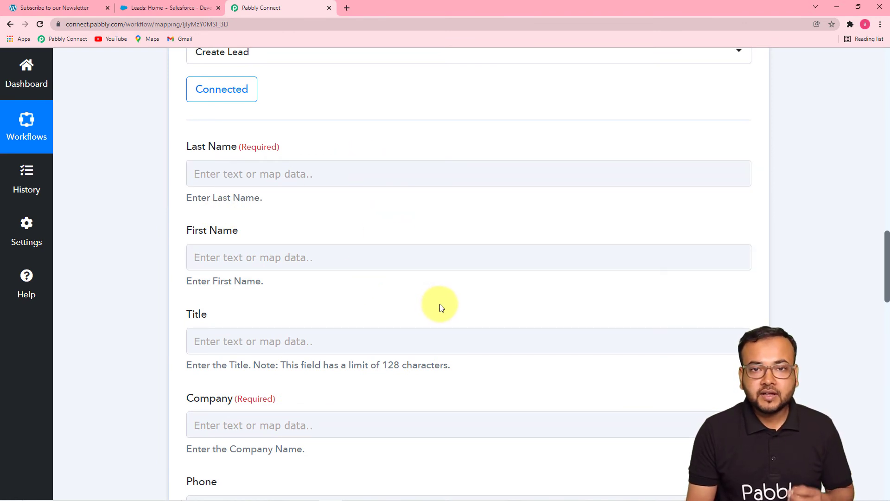
scroll(441, 306, up, 8)
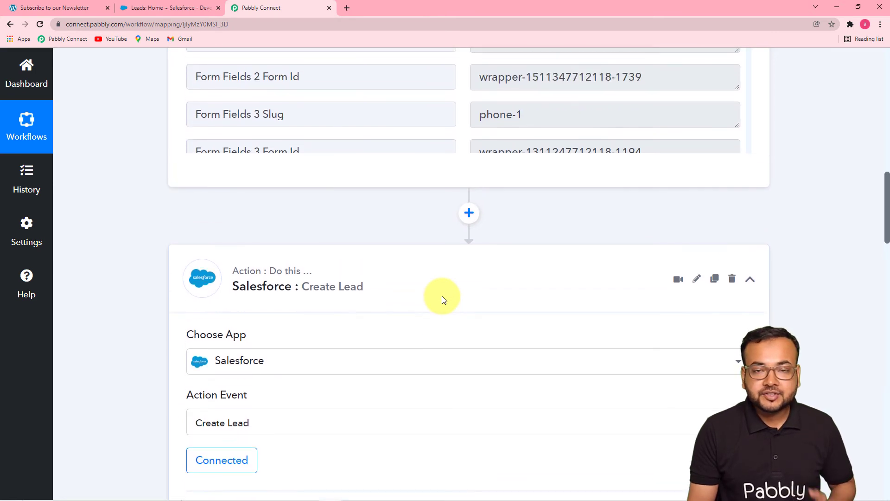
scroll(442, 295, down, 8)
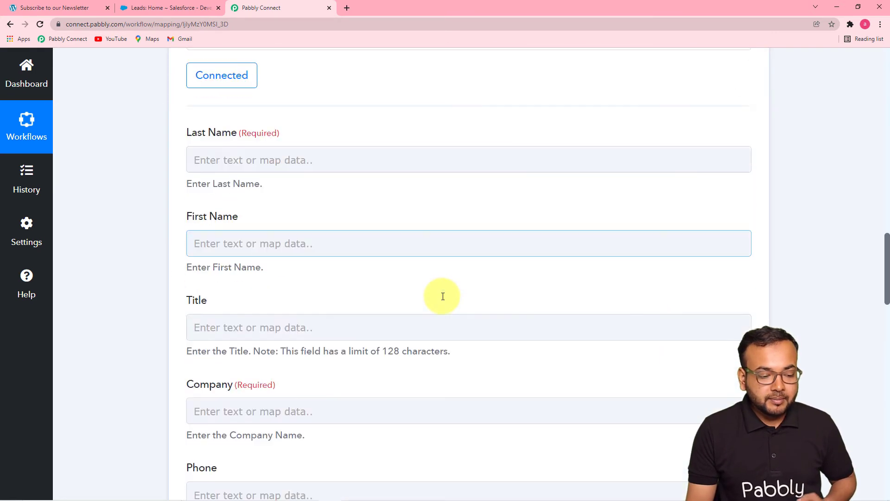
scroll(443, 296, down, 1)
click(329, 125)
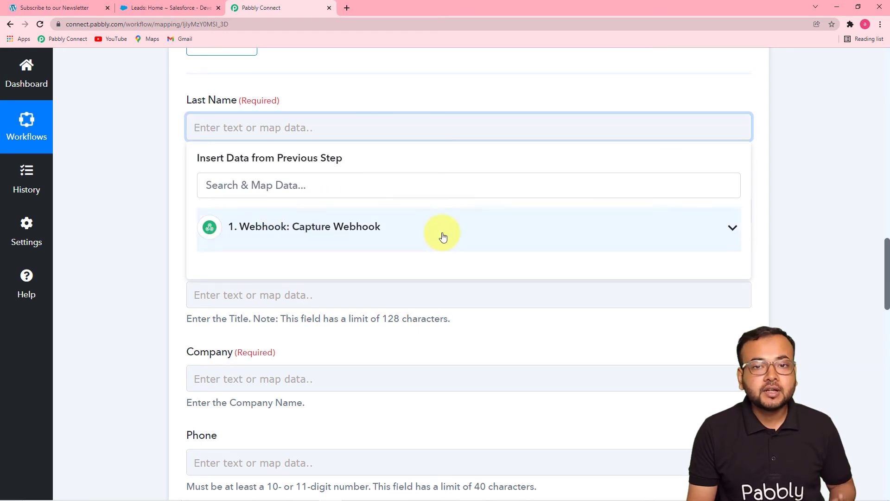
click(367, 234)
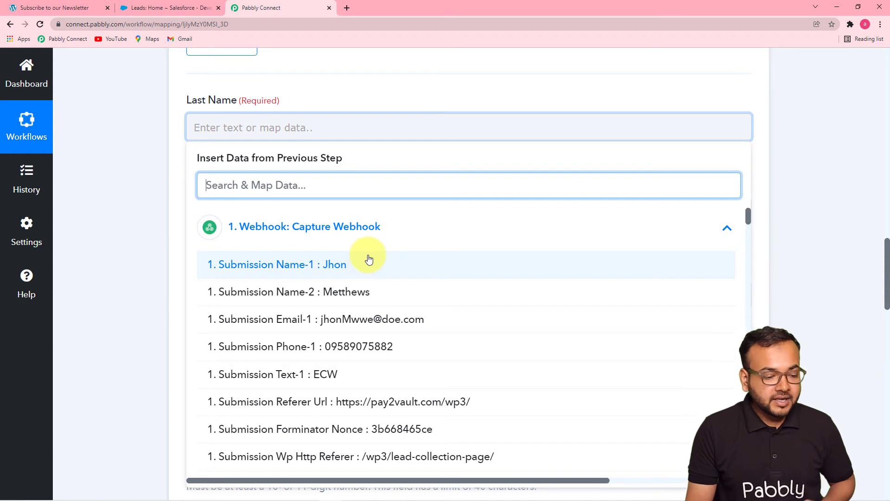
click(346, 296)
click(76, 187)
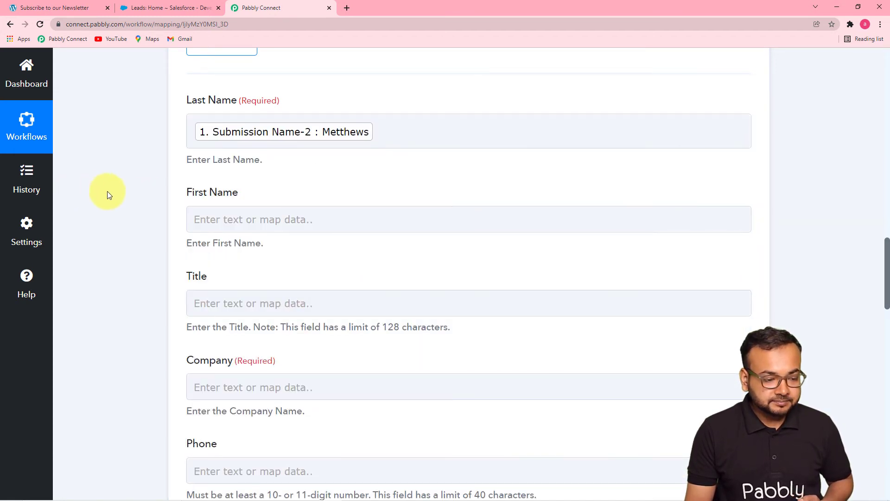
Map the lead's First Name to Submission Name-1 from the Capture Webhook step.
scroll(226, 231, down, 1)
scroll(226, 231, down, 2)
click(272, 88)
click(284, 178)
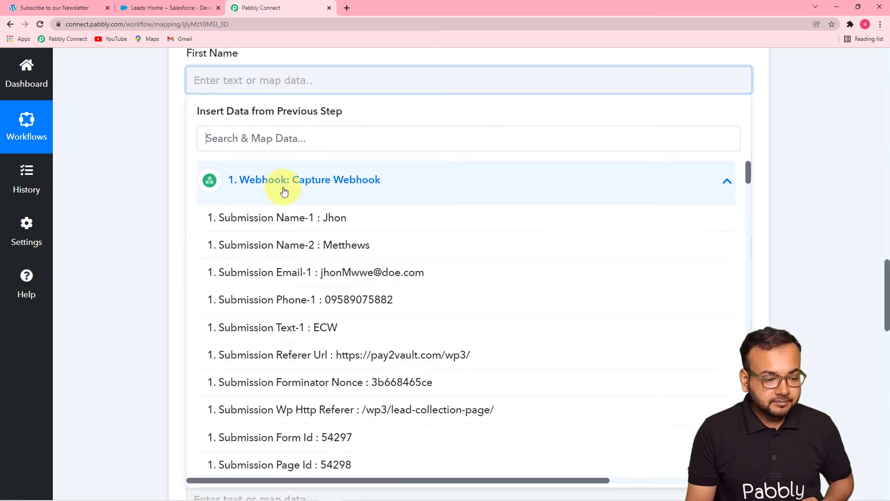
click(323, 218)
click(137, 179)
Map the lead's required Company field to Submission Text-1 from the Capture Webhook step.
scroll(136, 179, down, 1)
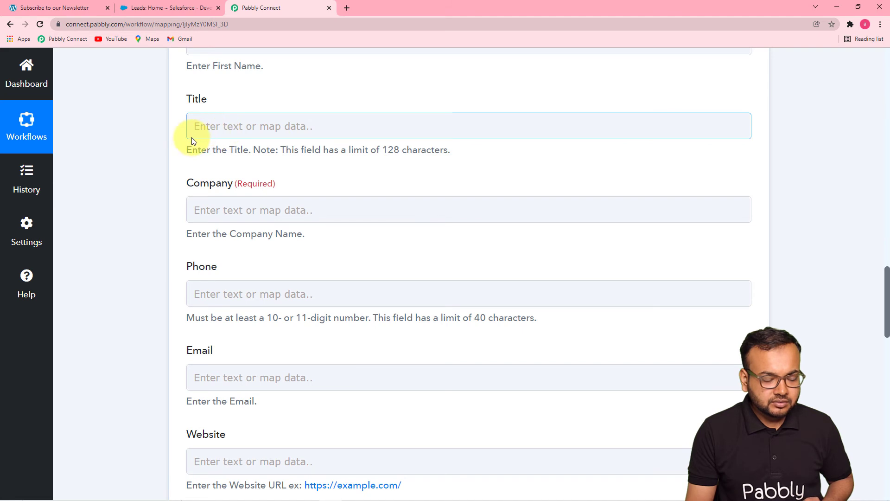
scroll(363, 134, down, 1)
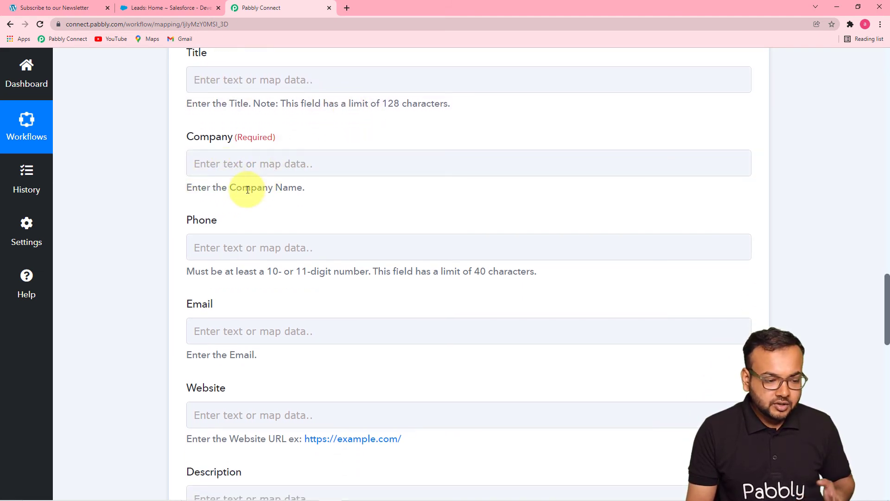
click(294, 165)
scroll(296, 169, down, 2)
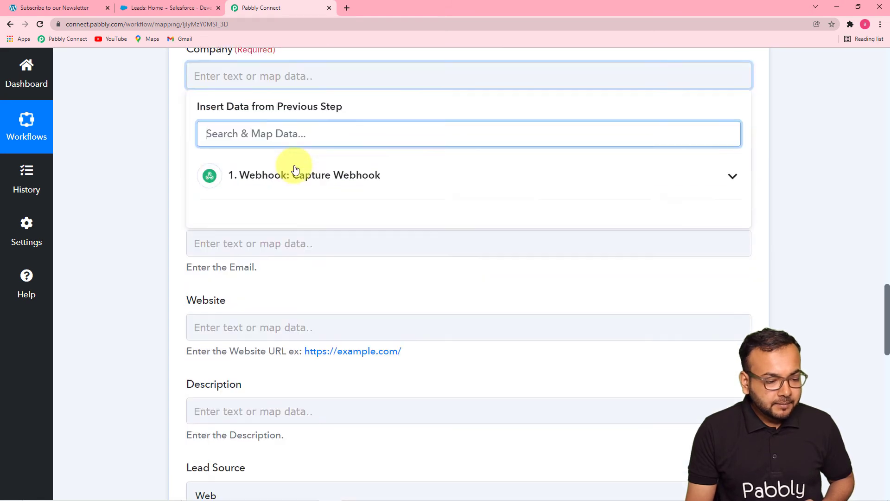
click(308, 133)
click(328, 274)
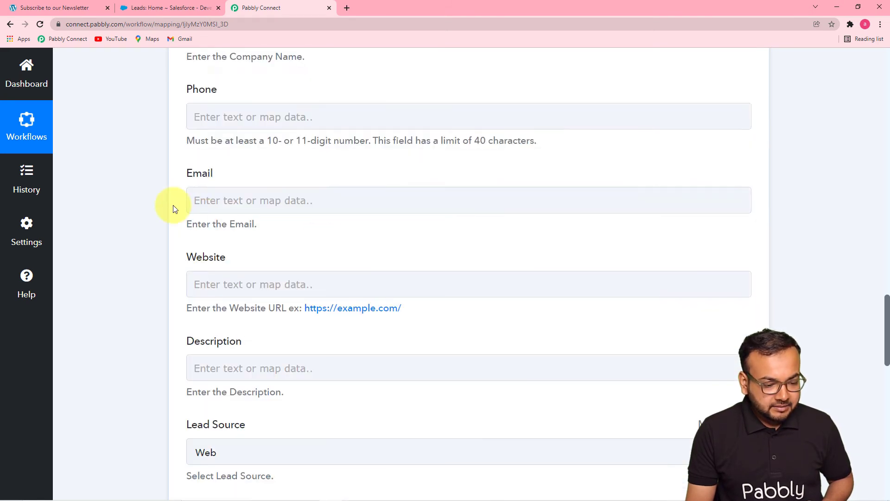
Map the lead's Phone to Submission Phone-1 from the Capture Webhook step.
scroll(152, 194, down, 1)
scroll(151, 194, up, 2)
click(271, 163)
scroll(278, 154, down, 3)
click(290, 126)
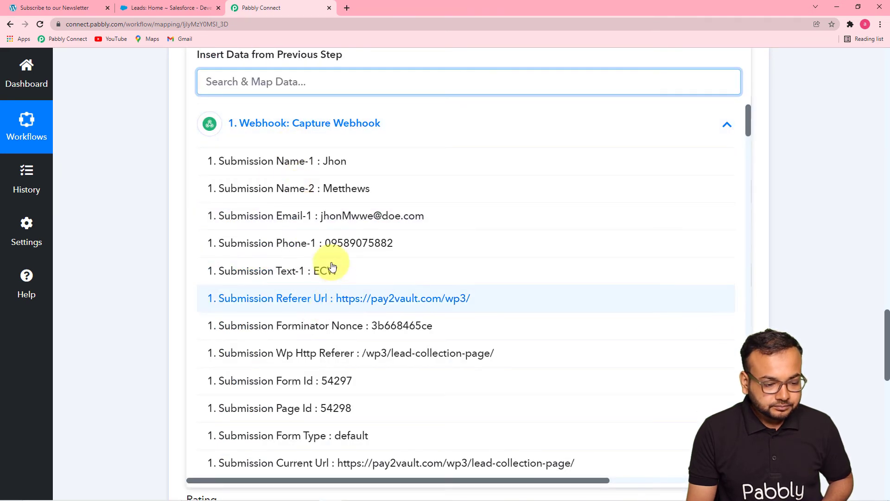
click(332, 244)
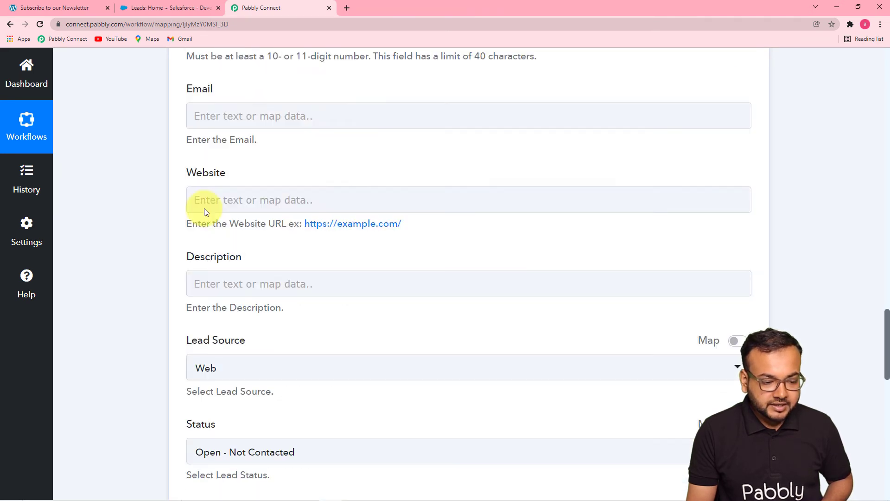
Map the lead's Email to Submission Email-1 from the Capture Webhook step.
click(267, 122)
click(288, 219)
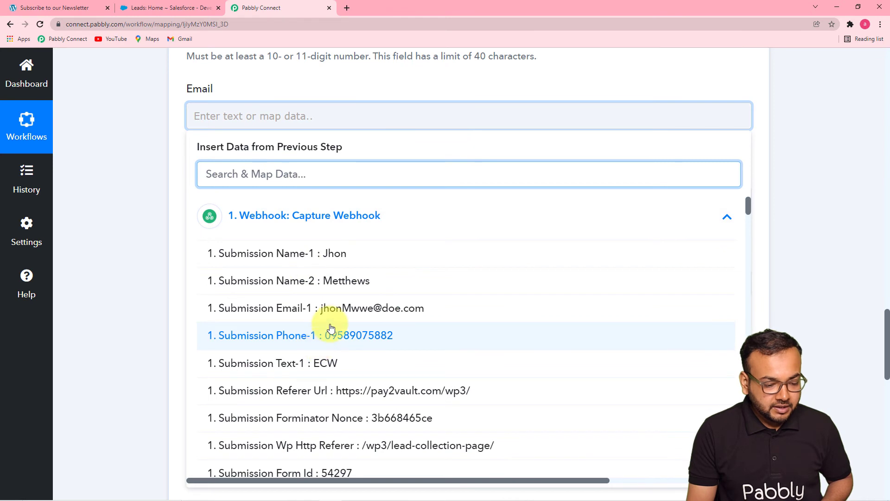
click(331, 308)
scroll(126, 219, down, 3)
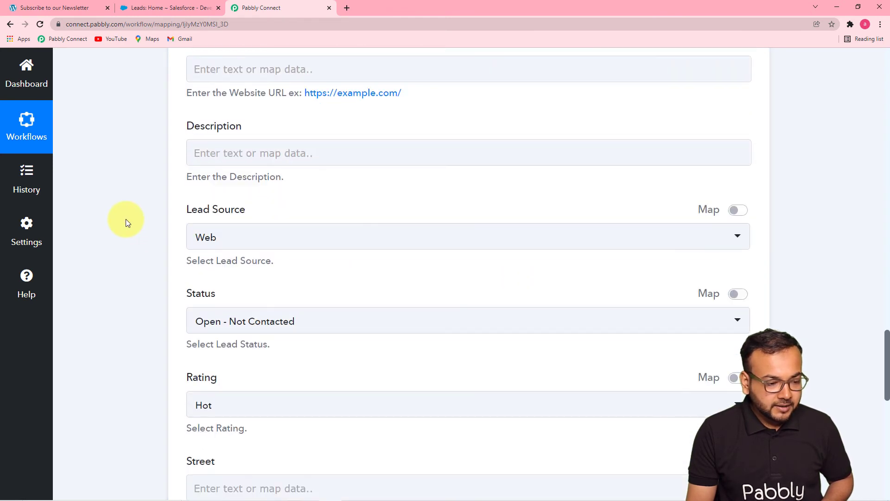
scroll(127, 219, up, 3)
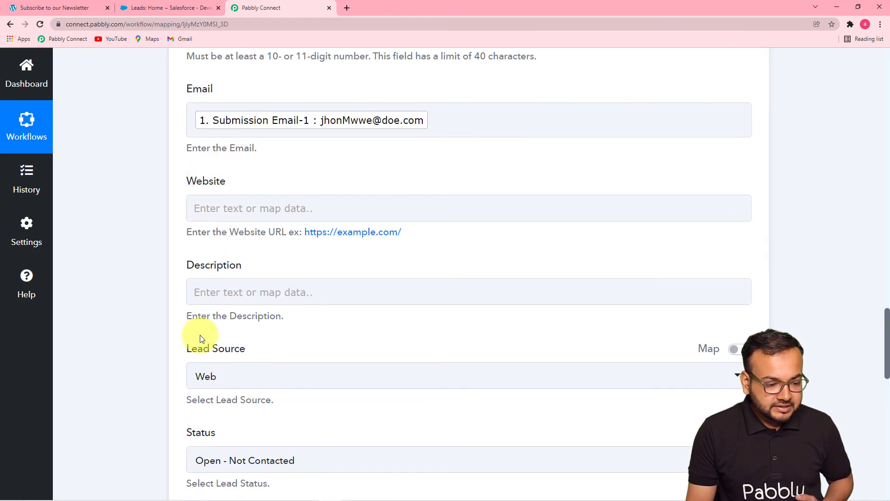
Choose Web as the lead source and Open - Not Contacted as the lead status.
scroll(156, 285, down, 6)
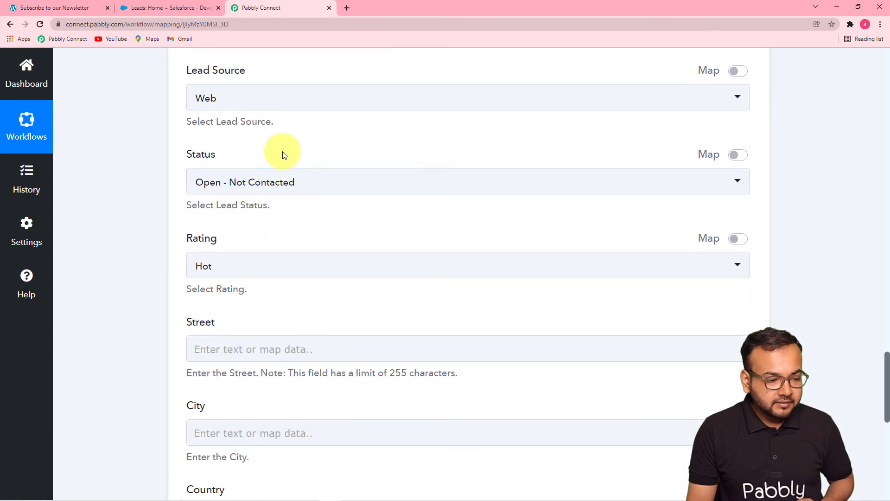
click(263, 99)
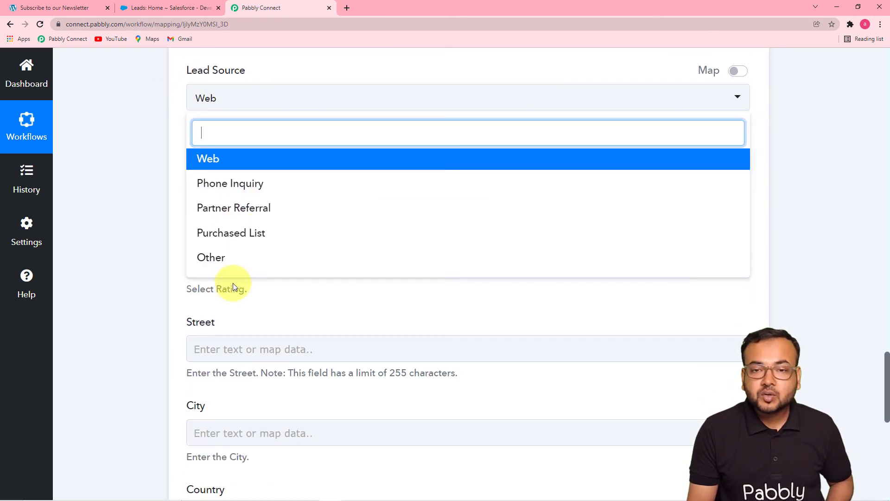
click(225, 162)
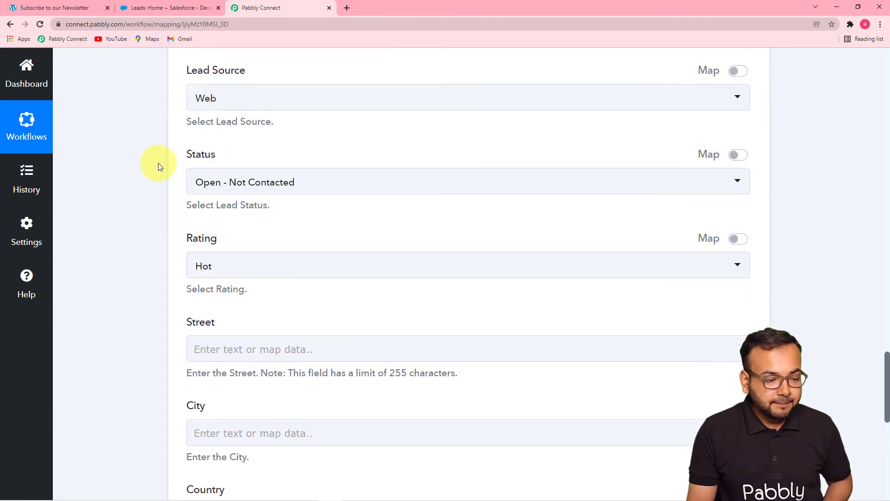
click(392, 187)
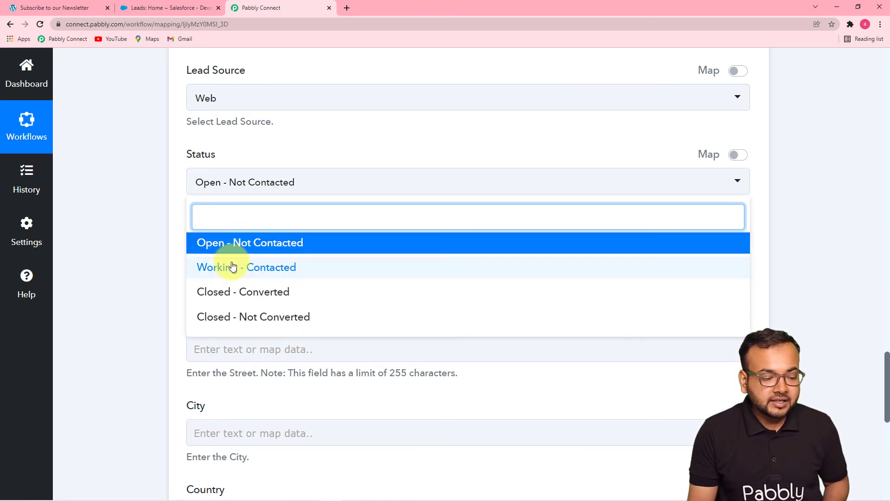
click(225, 248)
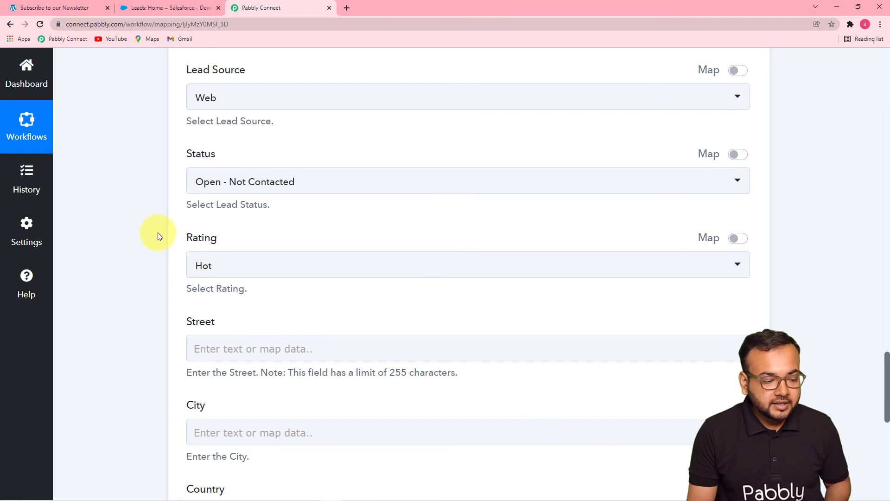
Set the lead's Rating to Warm in the Create Lead action.
scroll(158, 232, down, 2)
click(291, 178)
click(246, 233)
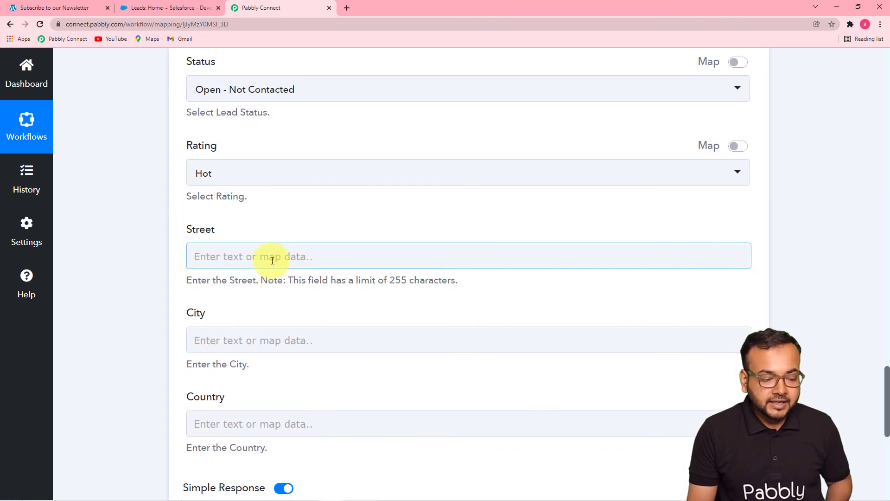
click(245, 187)
click(211, 256)
scroll(148, 229, down, 2)
click(212, 163)
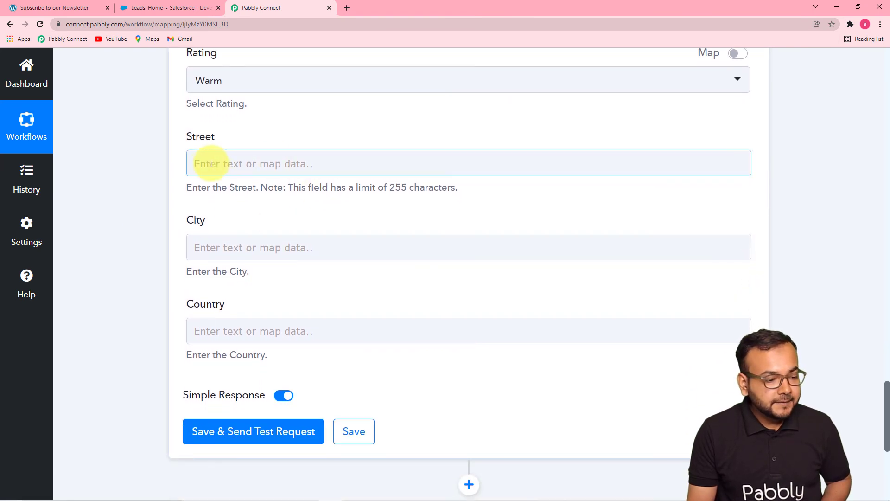
Save the Create Lead action, send a test request to Salesforce, and examine the received response.
scroll(338, 173, down, 2)
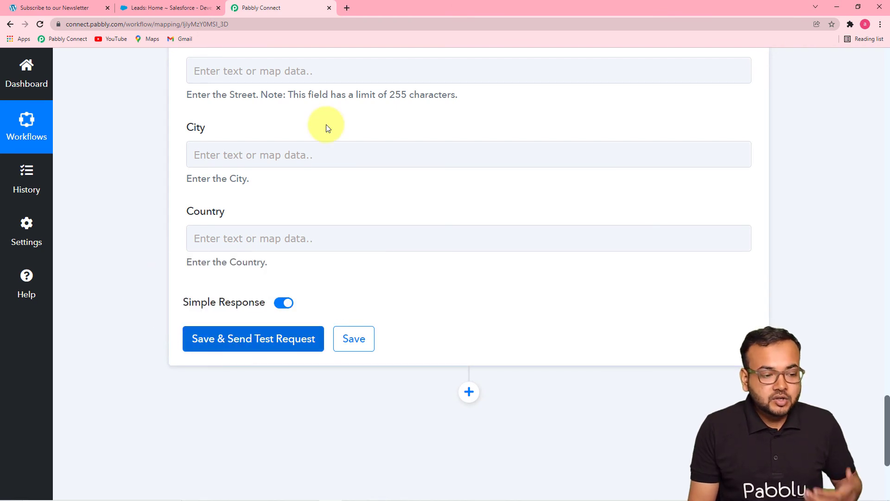
click(169, 10)
click(260, 8)
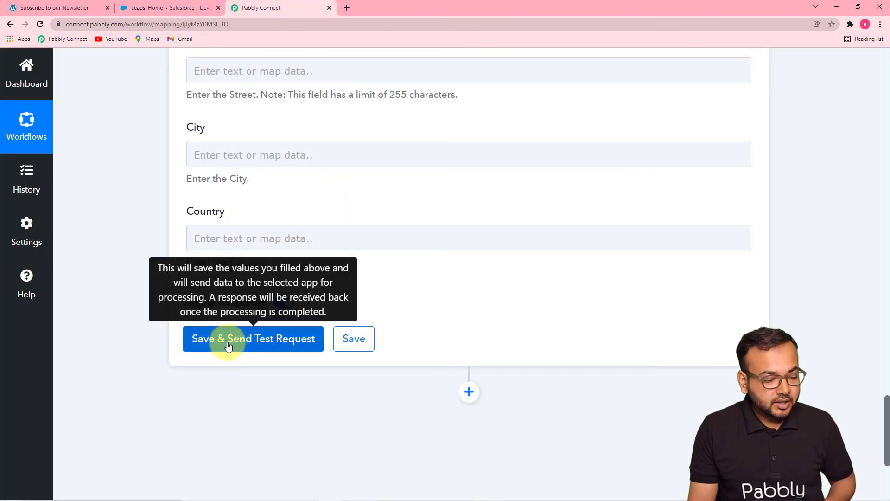
click(210, 339)
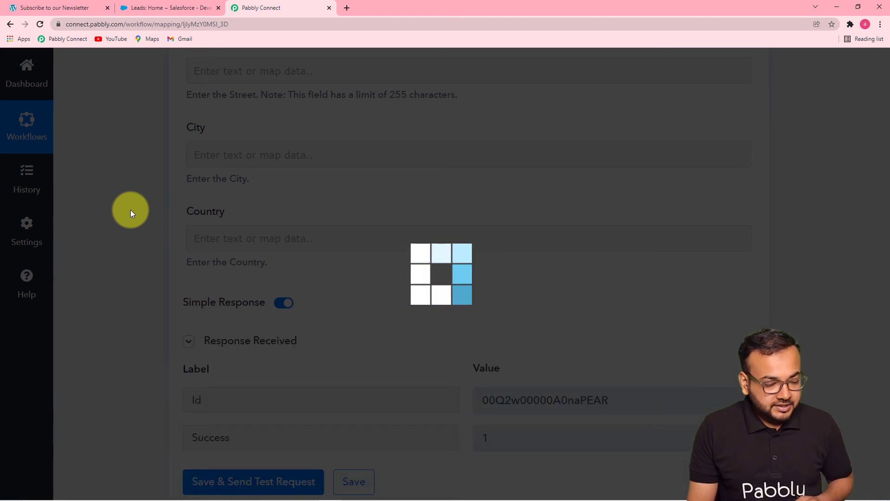
scroll(130, 210, down, 4)
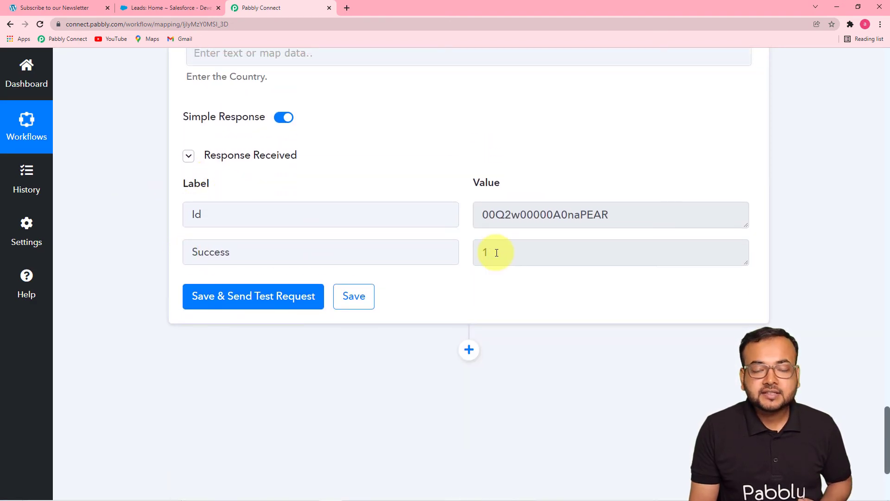
Switch to Salesforce, refresh the Leads home page, and open the newest lead to examine its Lead Detail section.
click(163, 9)
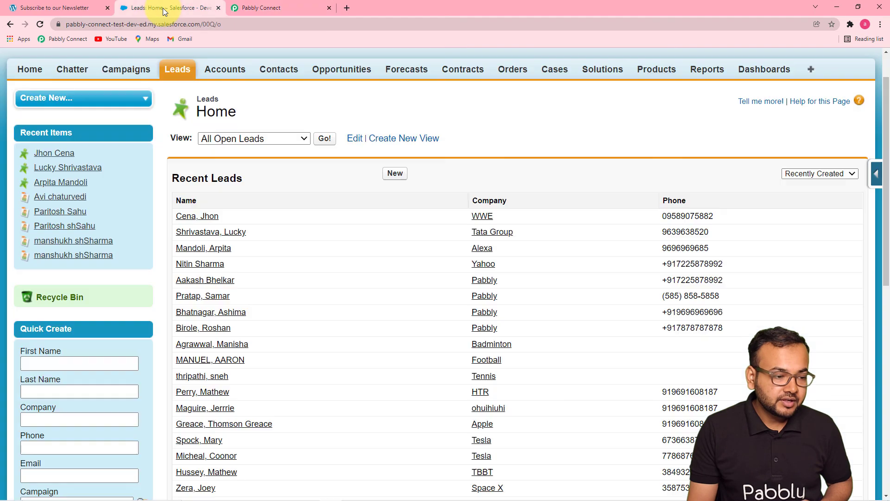
click(40, 24)
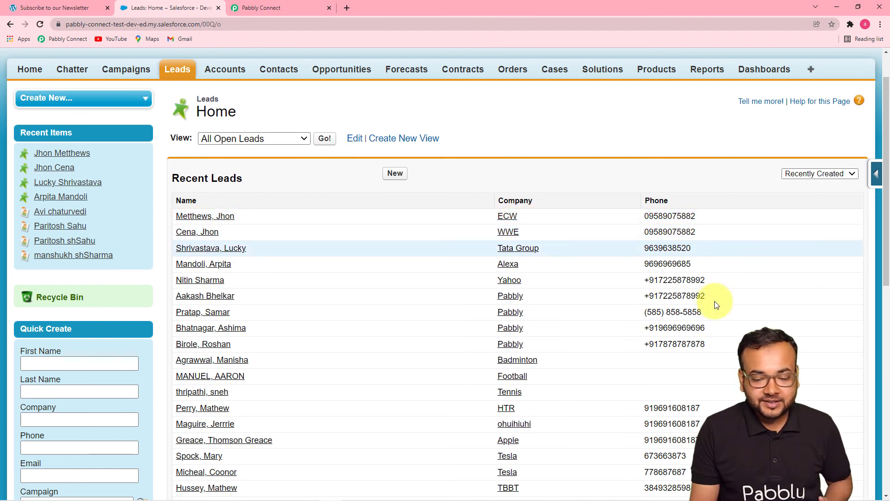
click(223, 216)
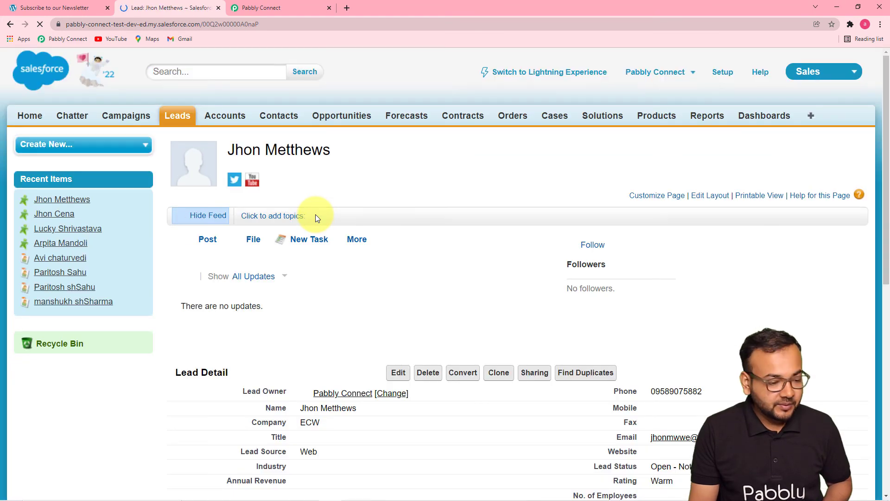
scroll(334, 264, down, 6)
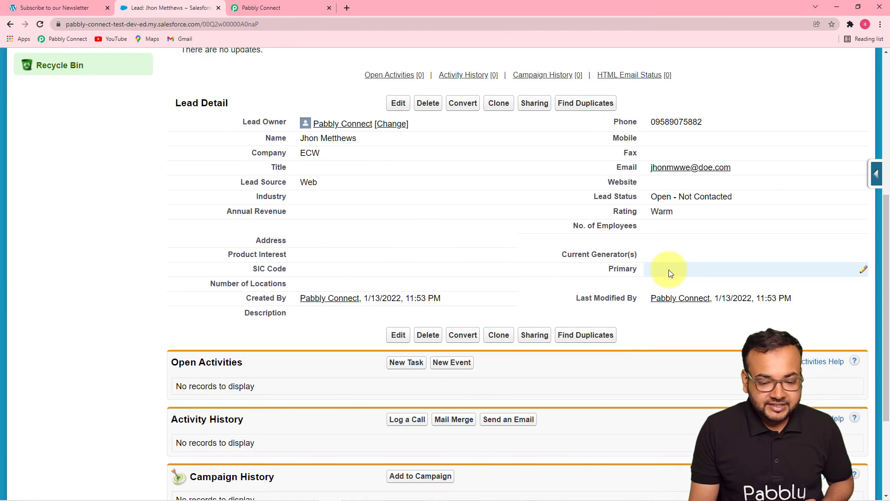
Switch back to Pabbly Connect and review the fields of the Create Lead action.
click(273, 9)
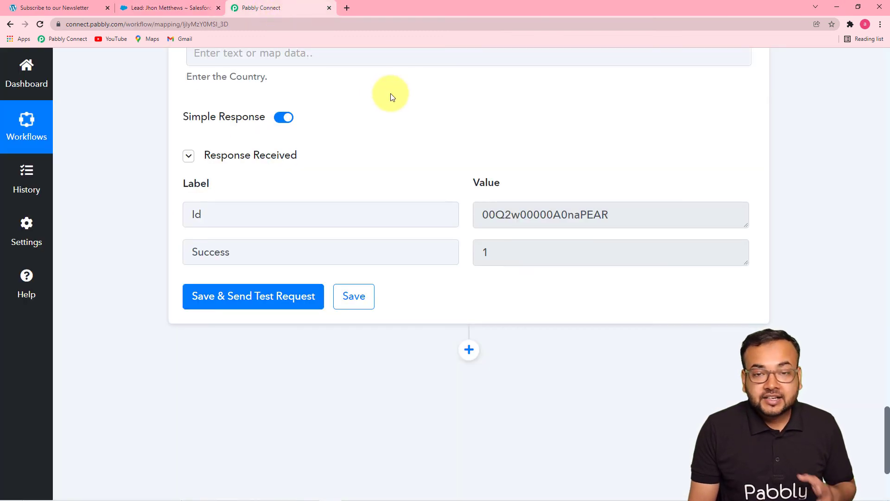
scroll(888, 238, up, 8)
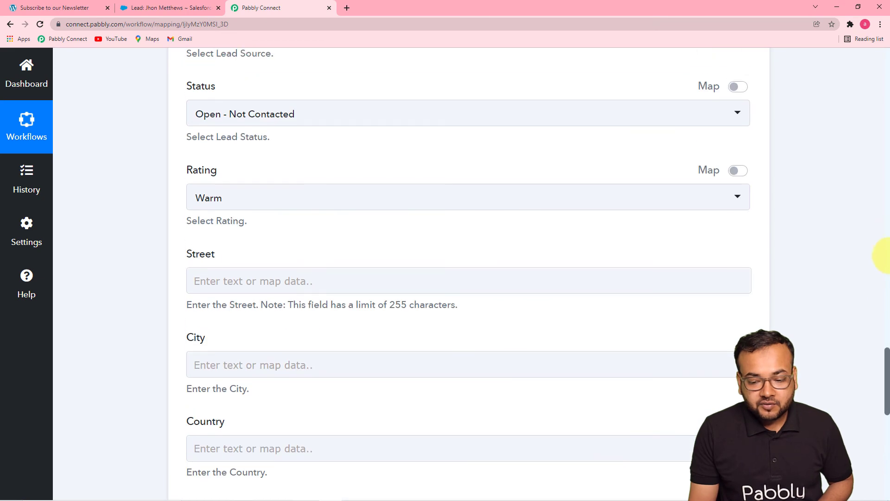